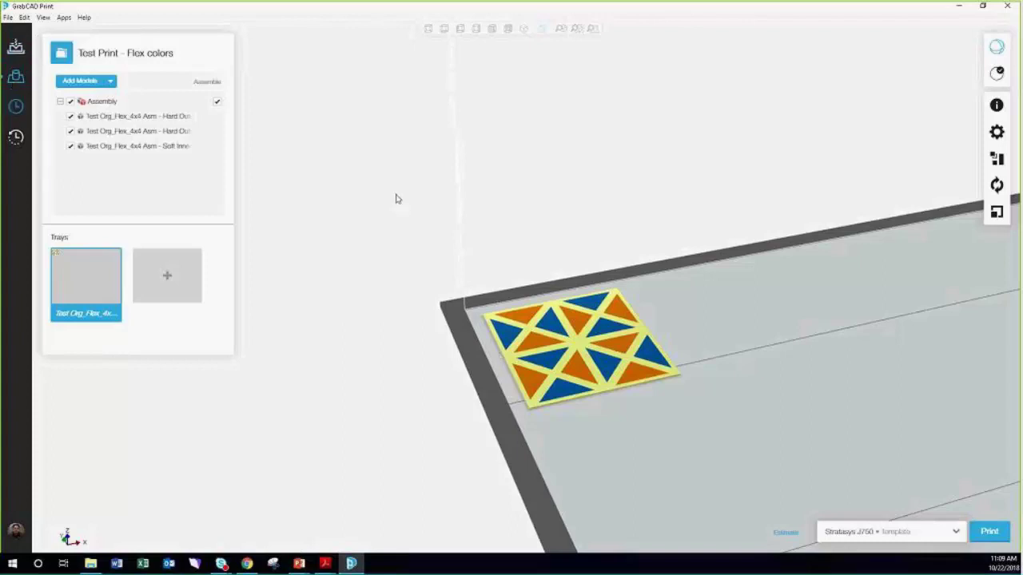
Step: Examine which areas of the coloured flex tile each of the assembly's two hard outer bodies and soft inner body covers
left_click(650, 366)
scroll(650, 365, "up", 4)
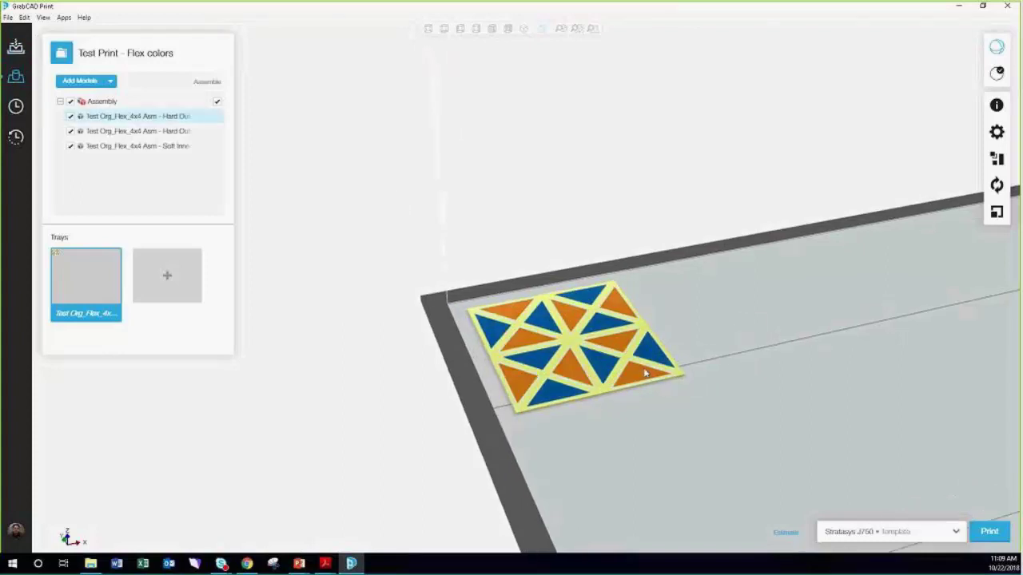
left_click(550, 371)
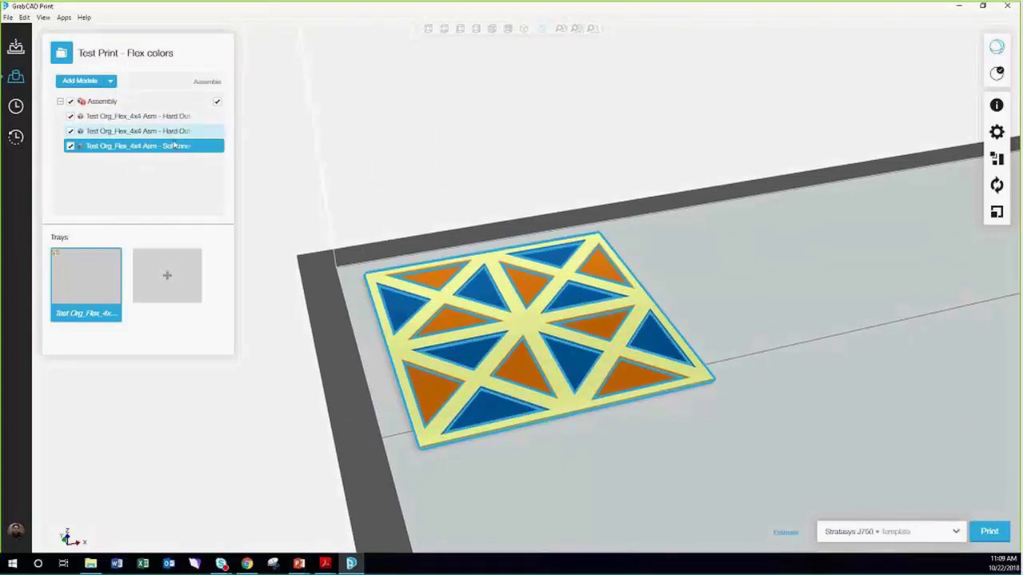
left_click(152, 131)
left_click(151, 118)
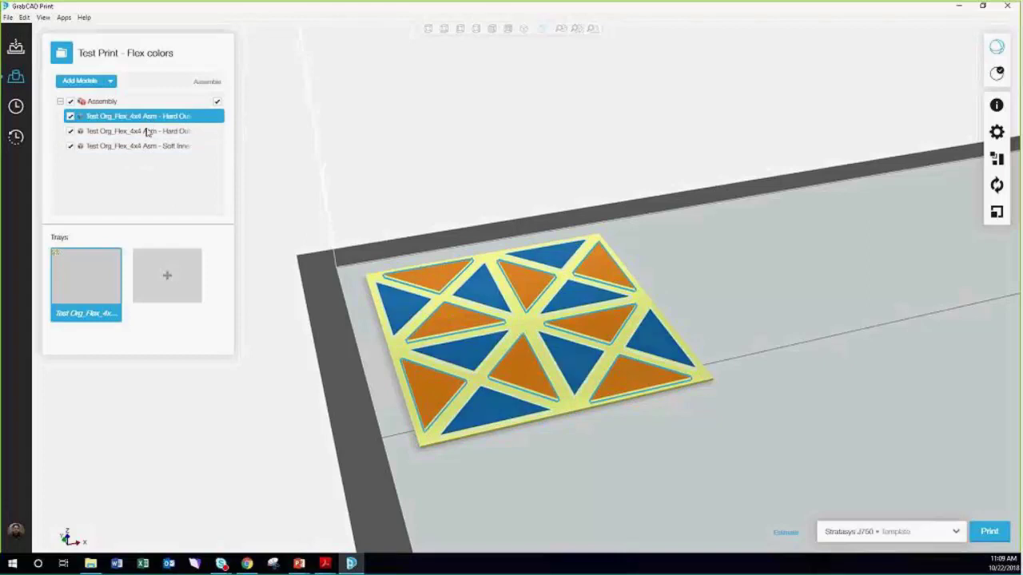
left_click(149, 131)
left_click(154, 147)
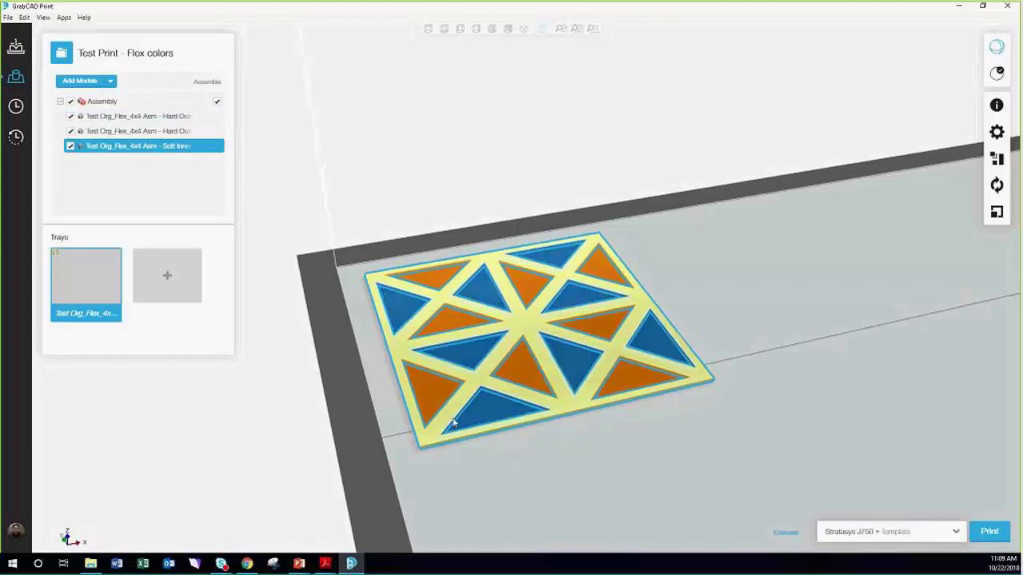
left_click(787, 329)
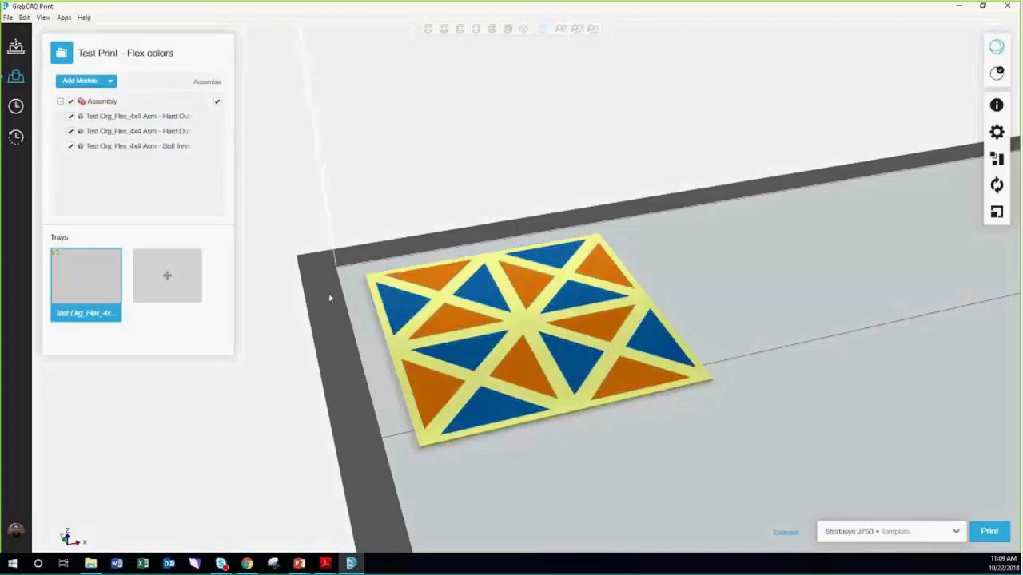
left_click(118, 117)
left_click(119, 131)
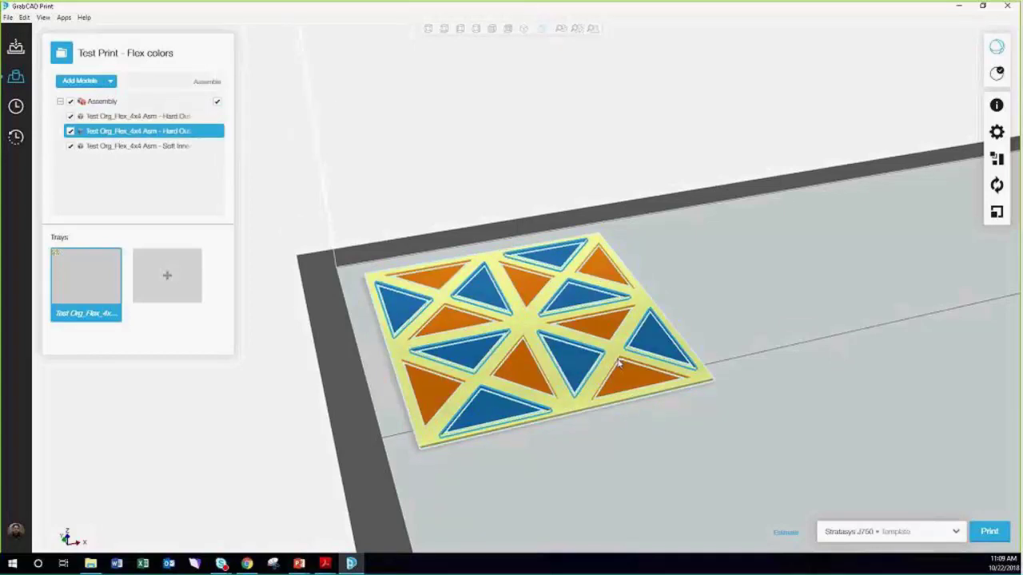
left_click(763, 302)
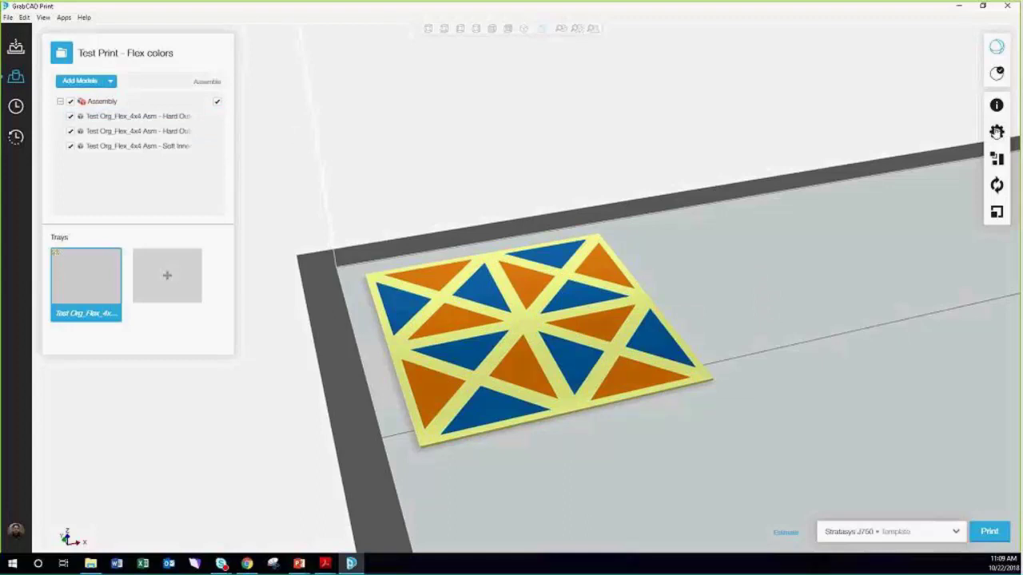
Step: Review the print settings, tray materials and colours assigned to the orange triangles, the blue triangles and the yellow soft inner body
left_click(997, 132)
left_click(996, 105)
left_click(996, 131)
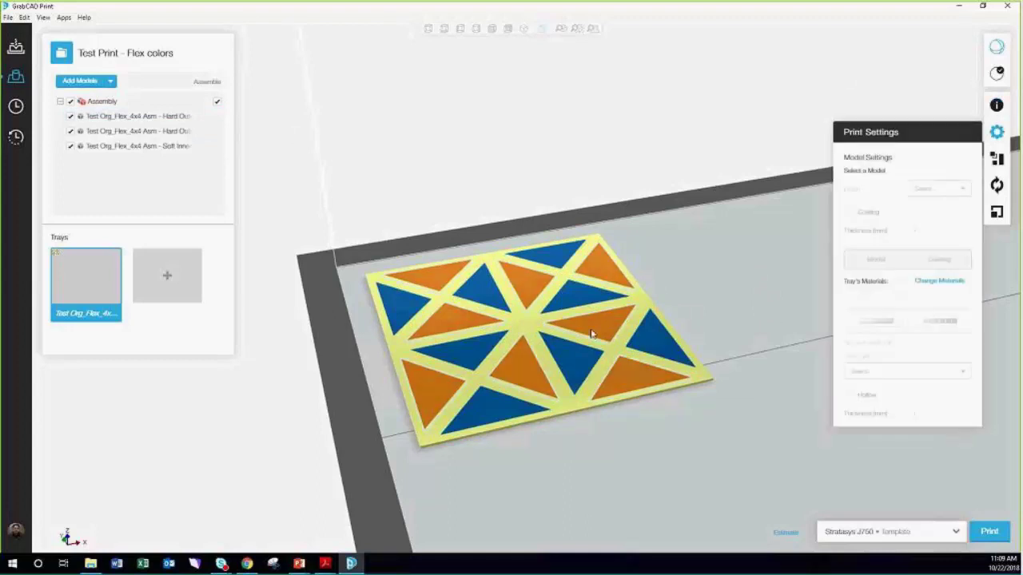
left_click(591, 334)
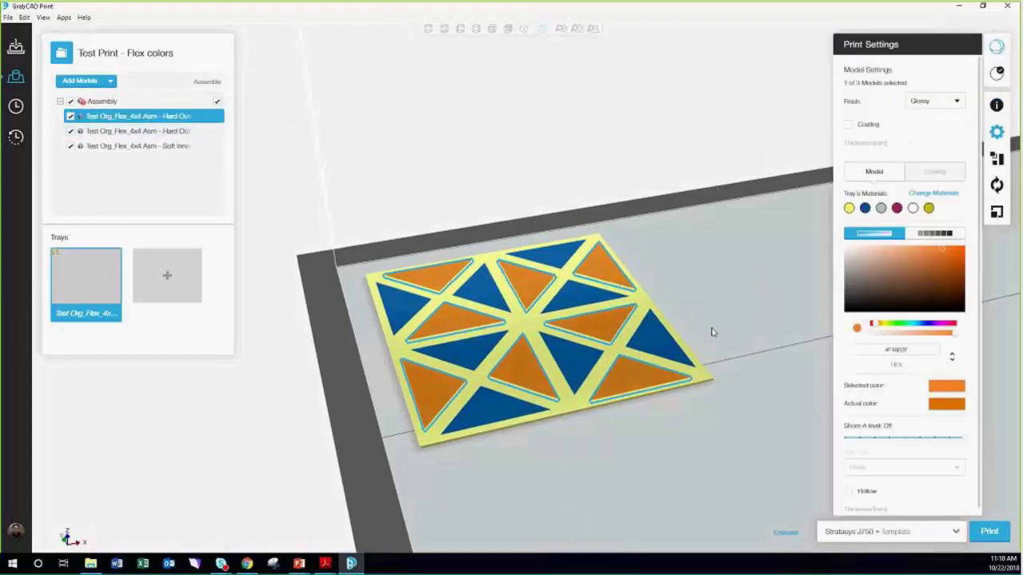
left_click(663, 338)
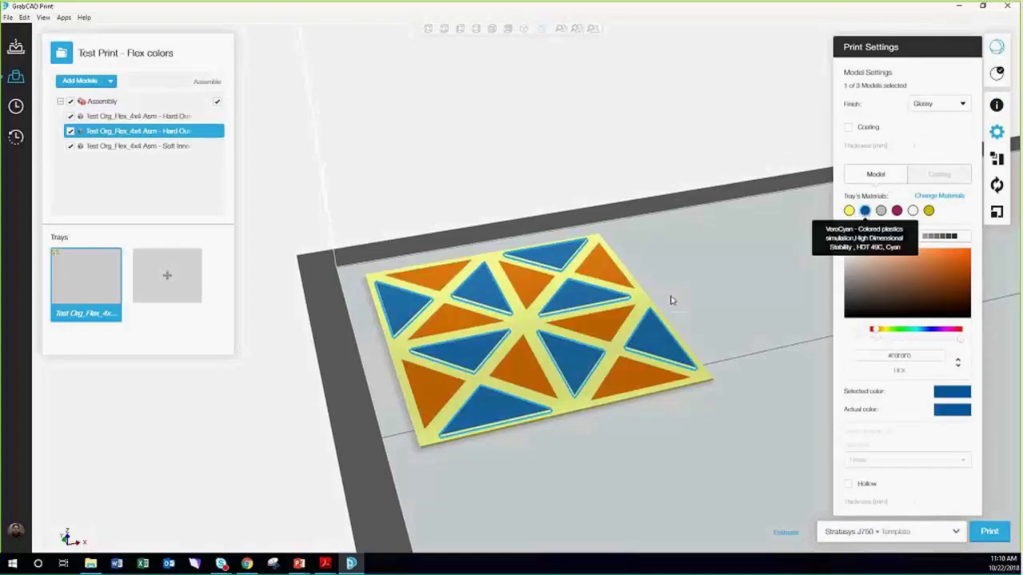
left_click(603, 319)
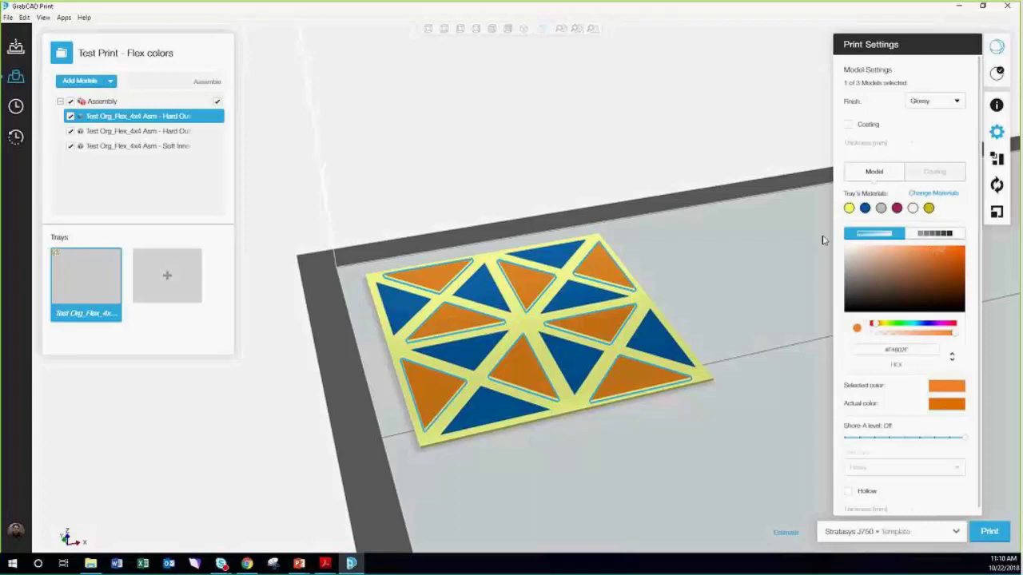
left_click(622, 356)
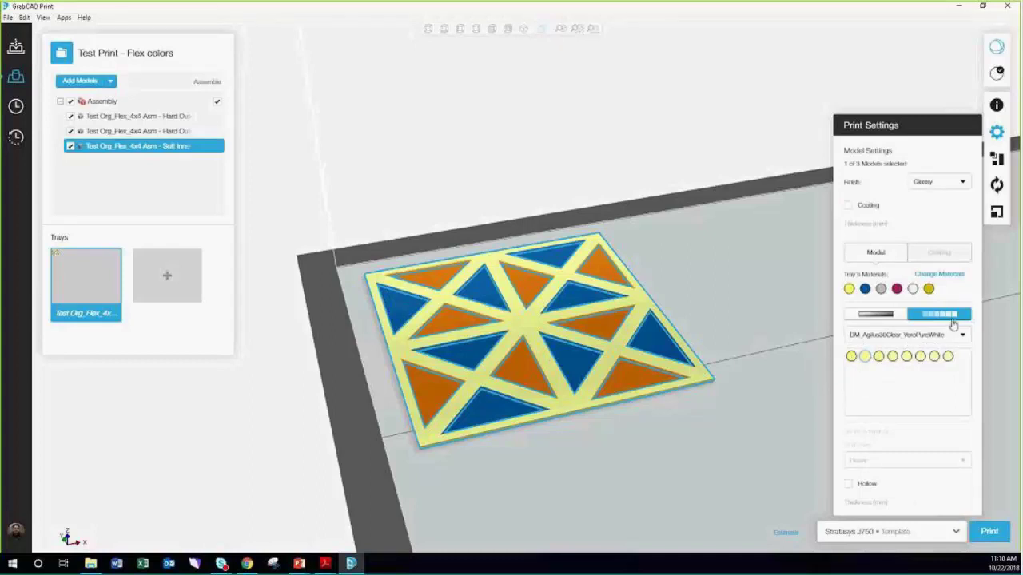
left_click(703, 319)
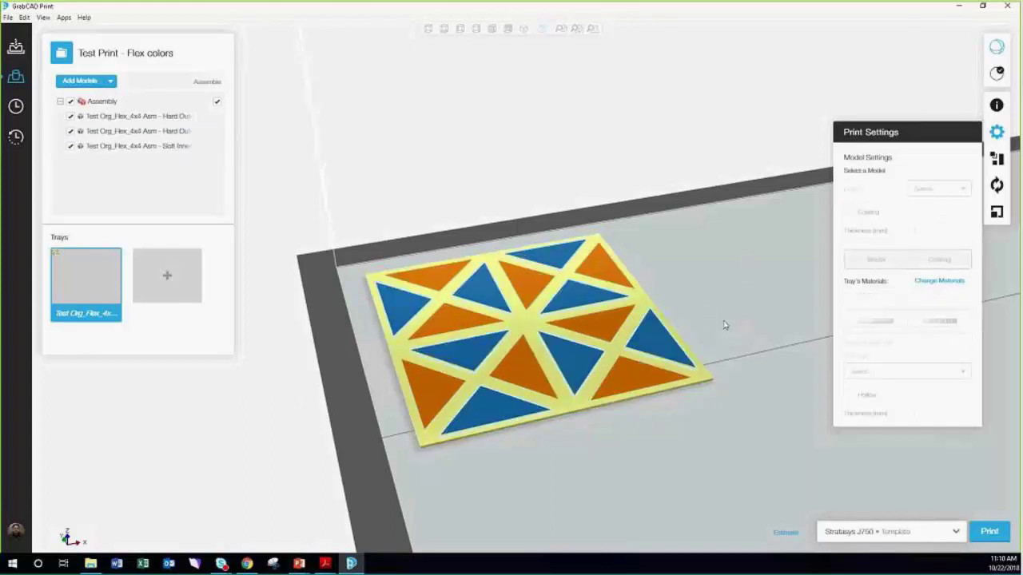
Step: Close the print settings and start a new empty project
left_click(7, 17)
key("Escape")
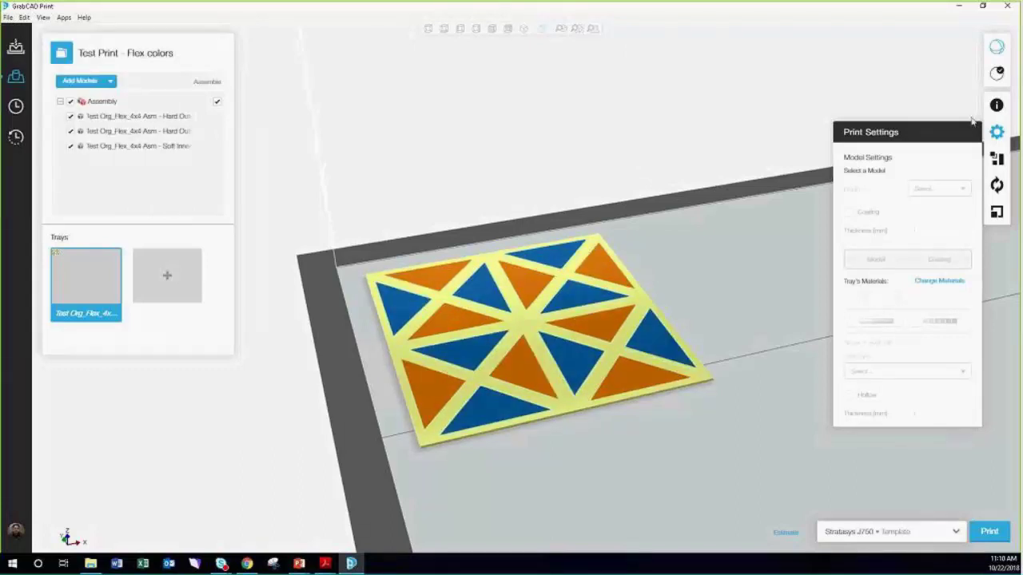
left_click(996, 132)
key("ctrl+n")
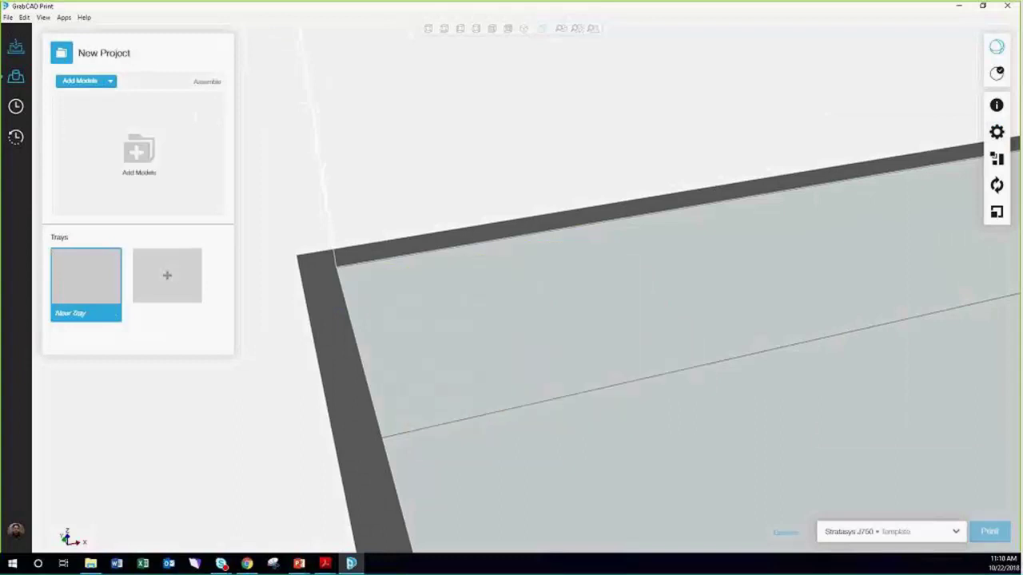
Step: Browse for models to add in the Desktop folder 3D Print oragami flex, with its files sorted by type
left_click(8, 18)
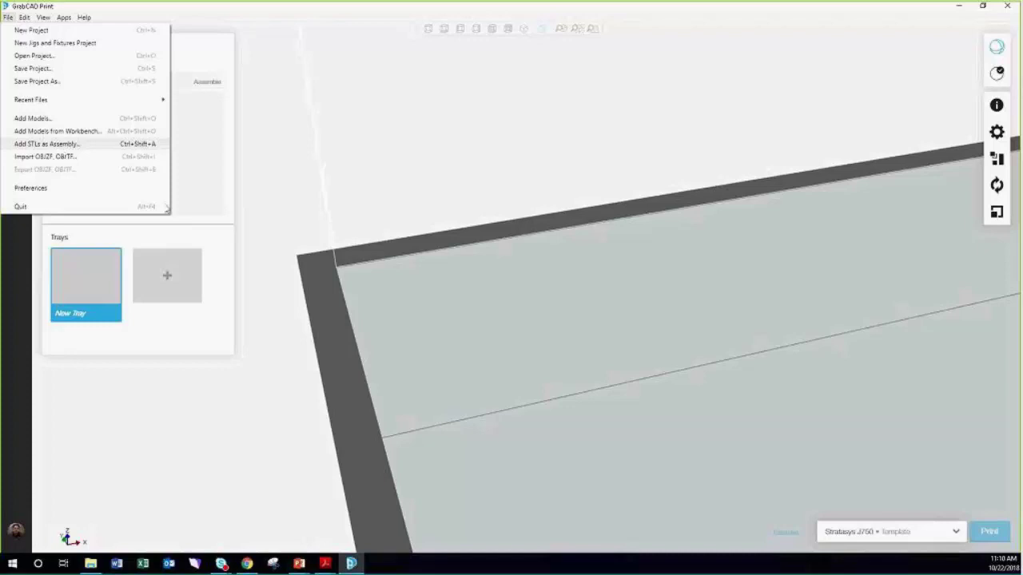
left_click(510, 320)
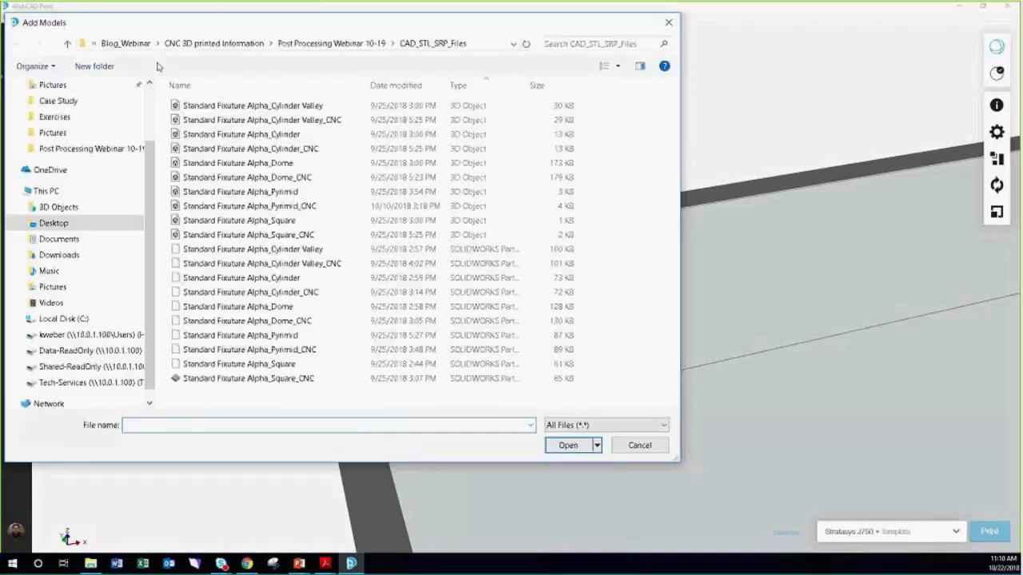
left_click(52, 224)
key("Tab")
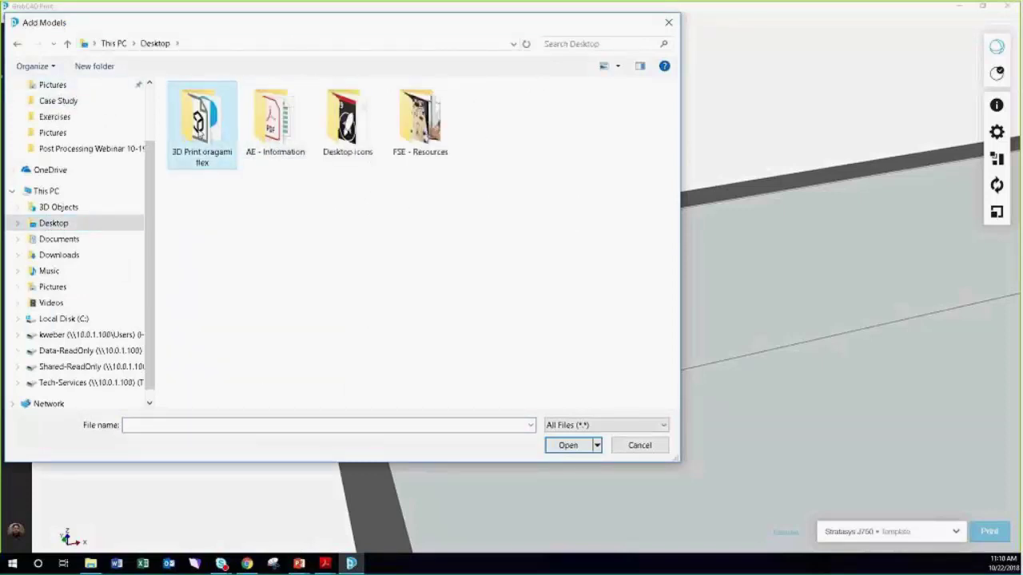
key("Return")
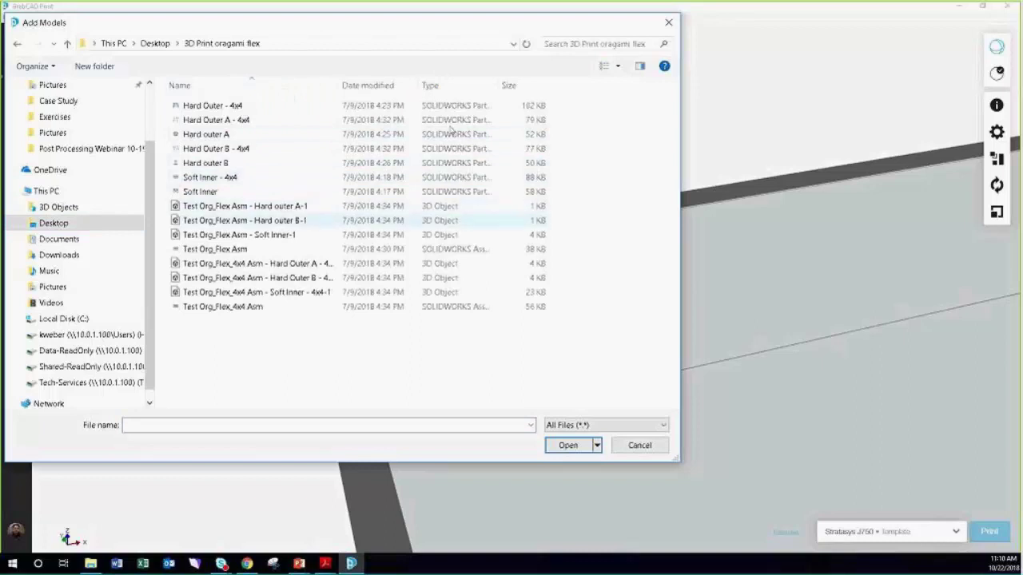
left_click(445, 85)
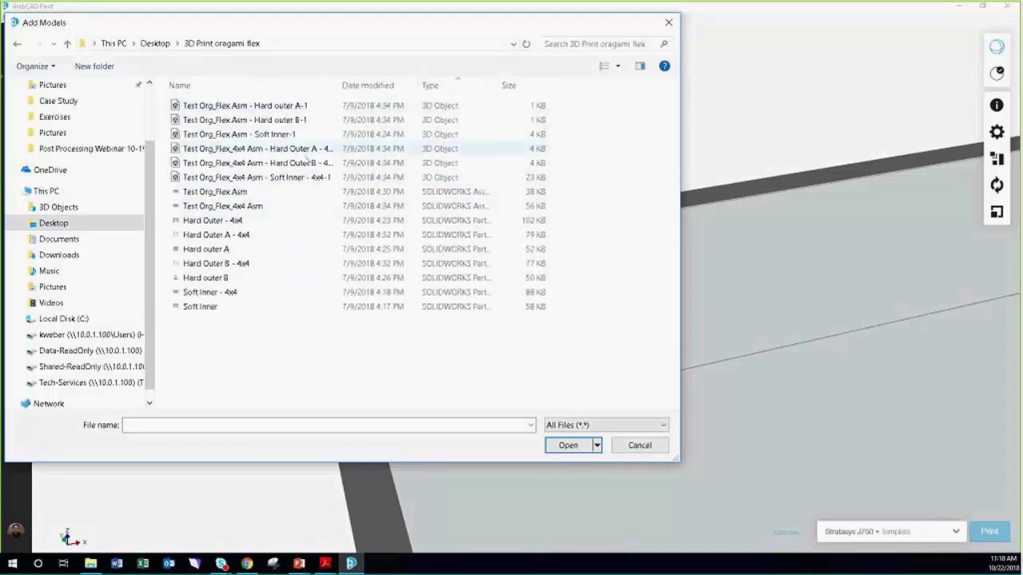
Step: Add the Test Org_Flex_4x4 Asm Hard Outer A, Hard Outer B and Soft Inner STLs as separate models, and delete them from the tray
left_click(284, 181)
left_click(284, 151, "shift")
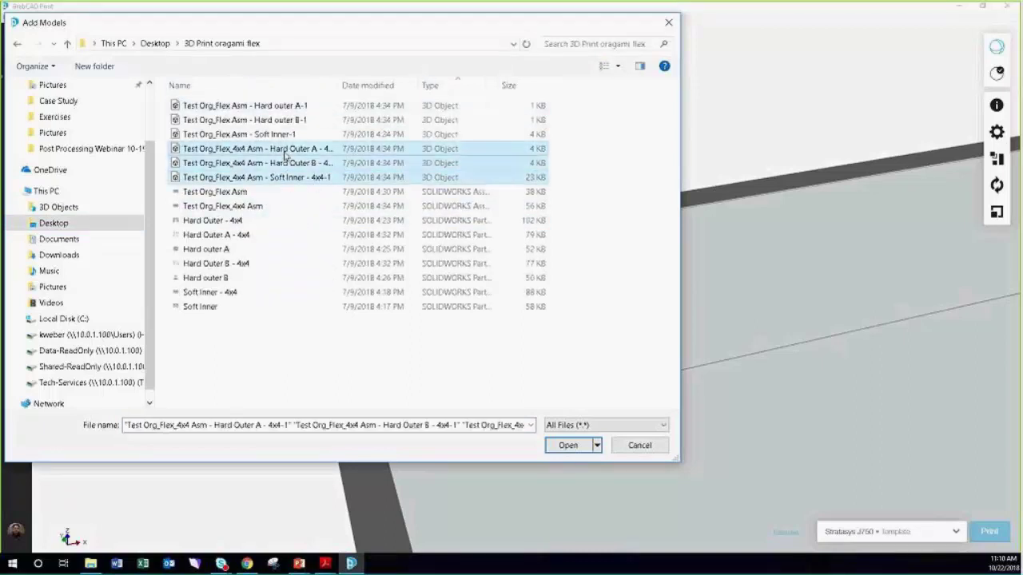
left_click(569, 446)
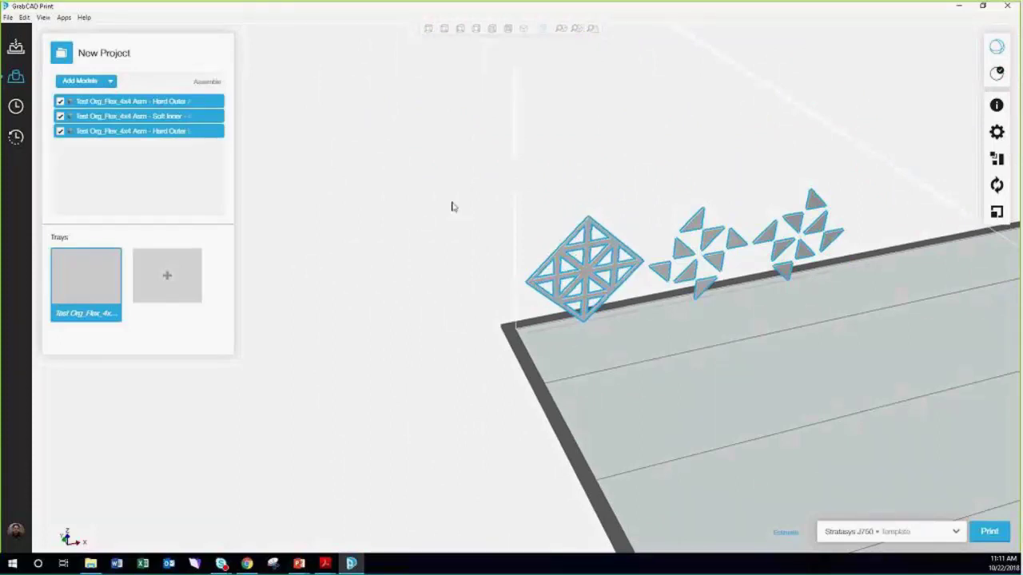
key("Delete")
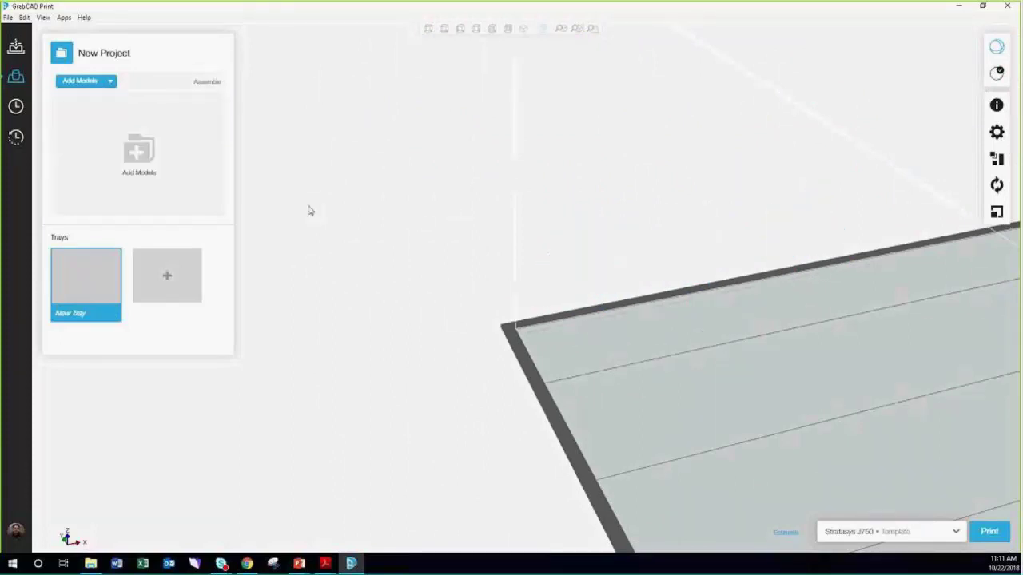
Step: Add the Test Org_Flex_4x4 Asm Hard Outer A, Hard Outer B and Soft Inner STL files together as one assembly
left_click(13, 21)
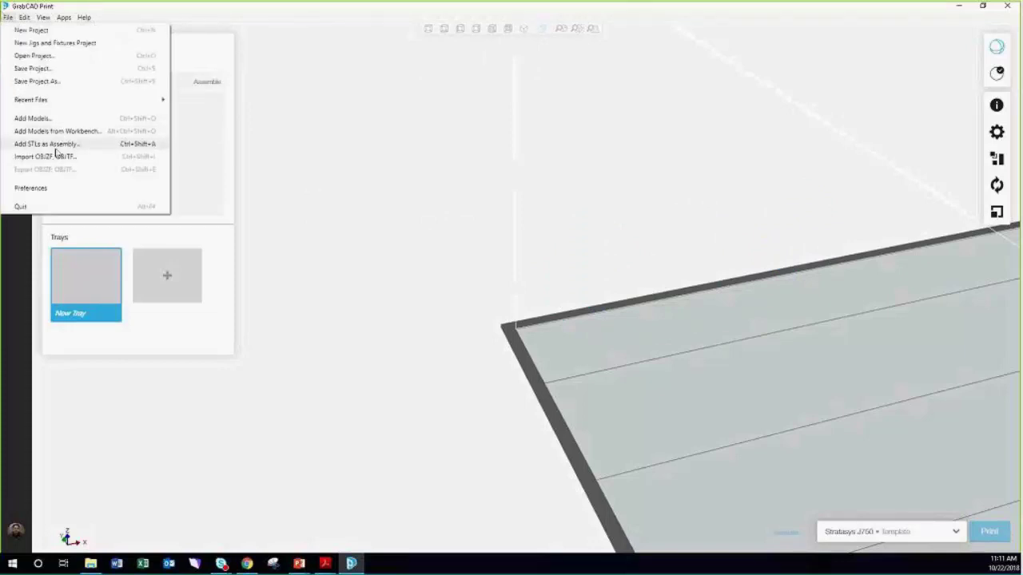
left_click(60, 146)
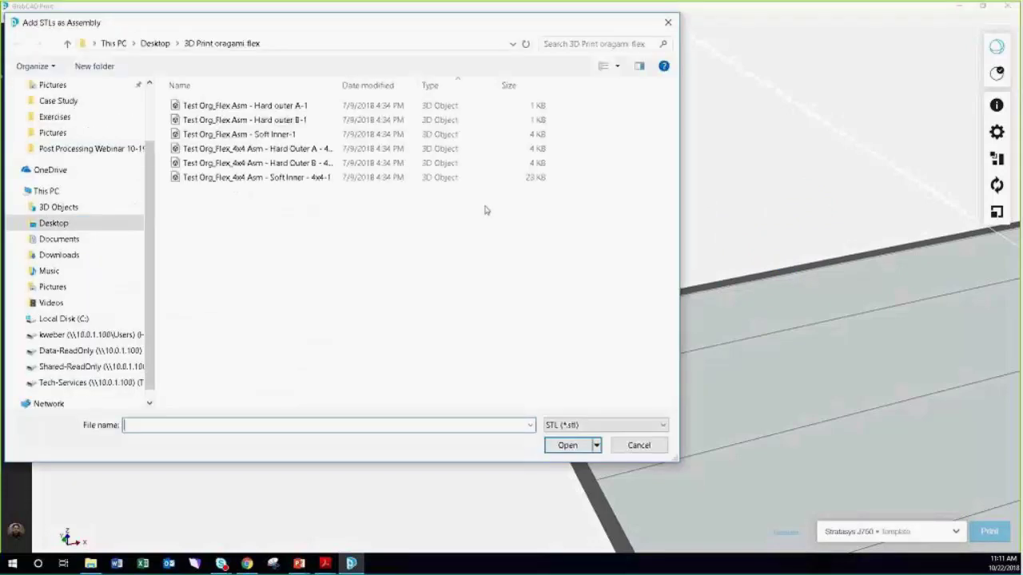
left_click(206, 148)
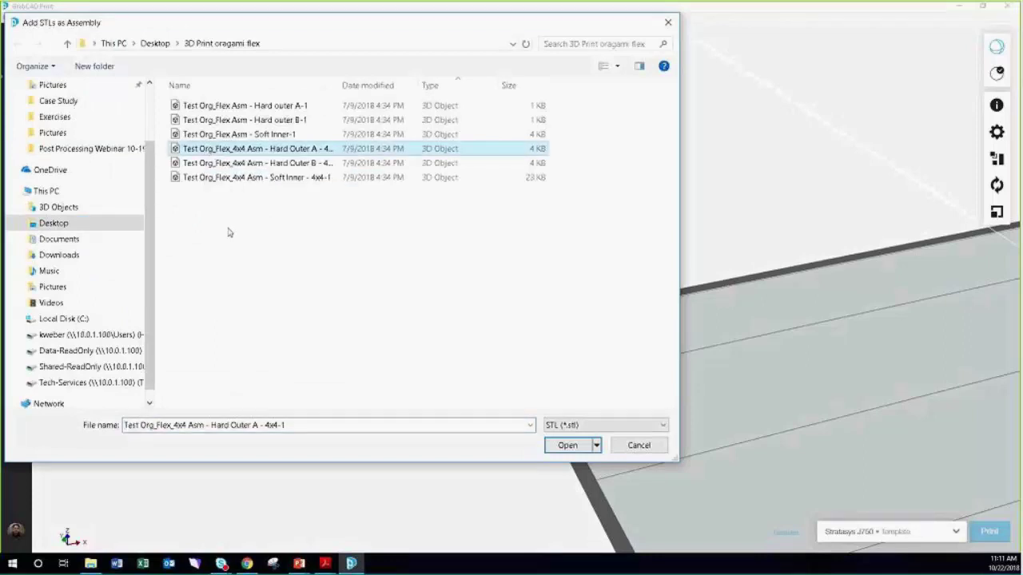
left_click(219, 181, "shift")
left_click(568, 449)
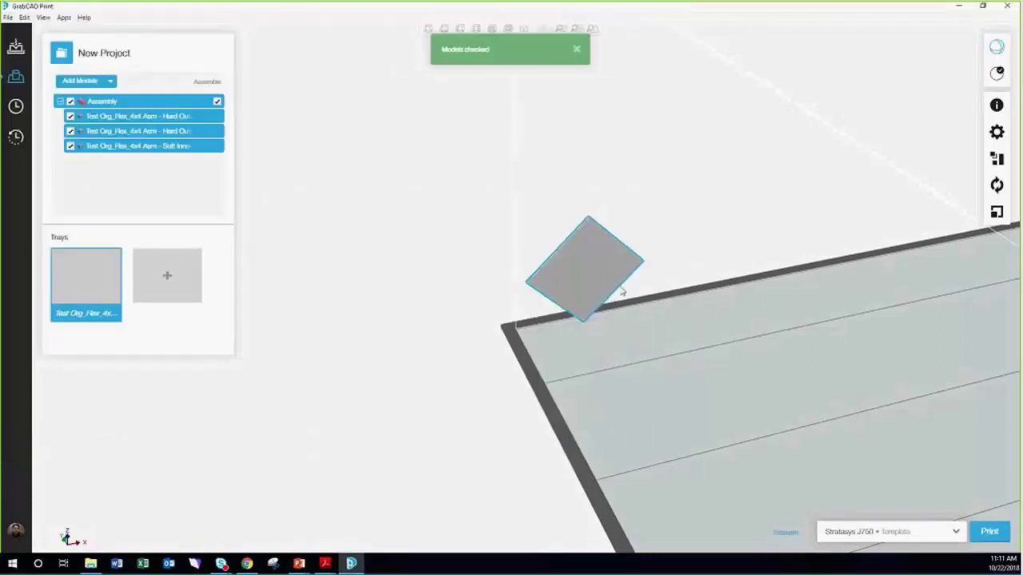
right_click_drag(627, 247, 631, 274)
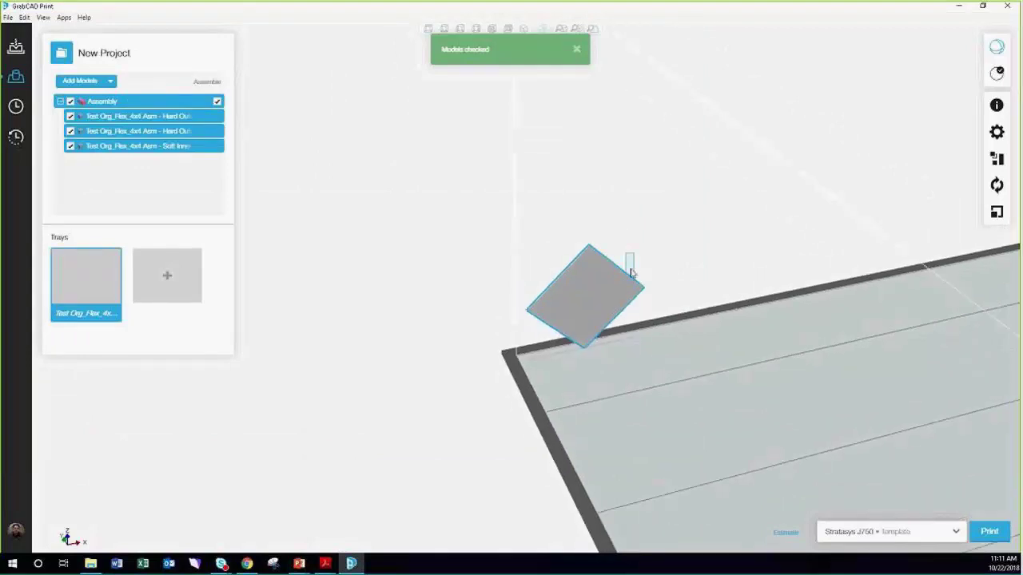
left_click_drag(631, 273, 592, 283)
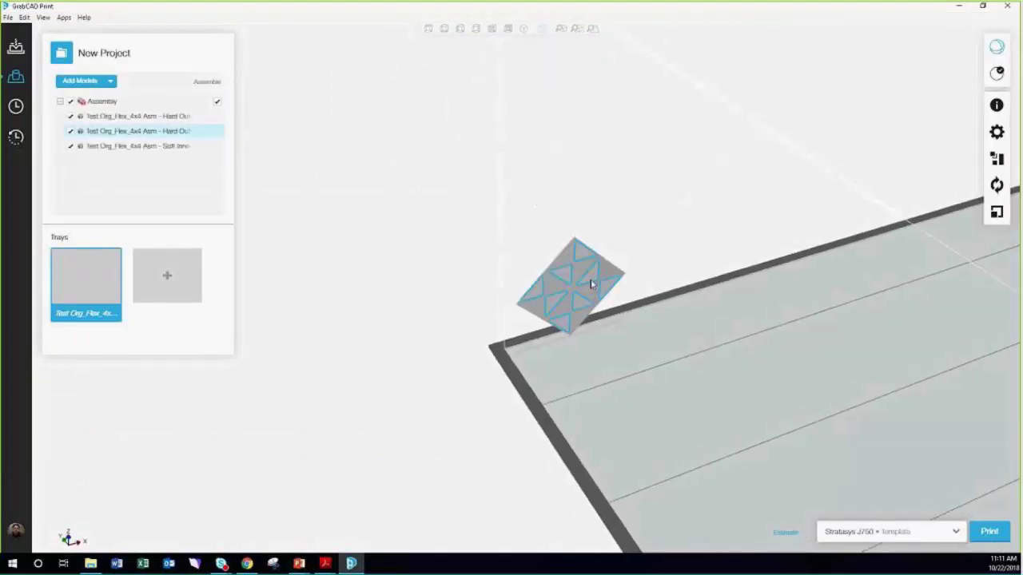
left_click(591, 284)
left_click(624, 359)
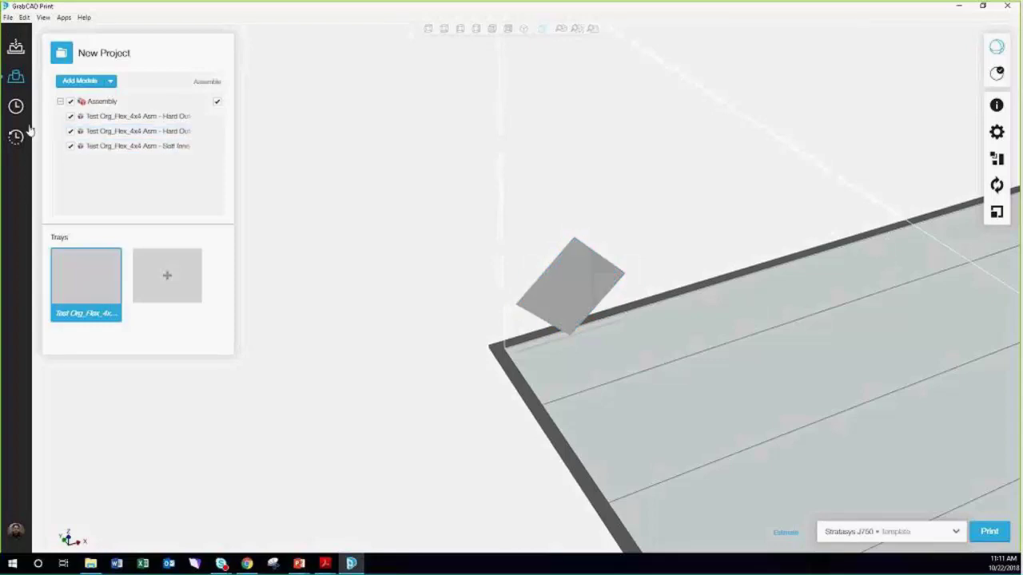
Step: Orient the whole assembly by its large flat face so that it lies flat on the tray
left_click(103, 104)
left_click(103, 106)
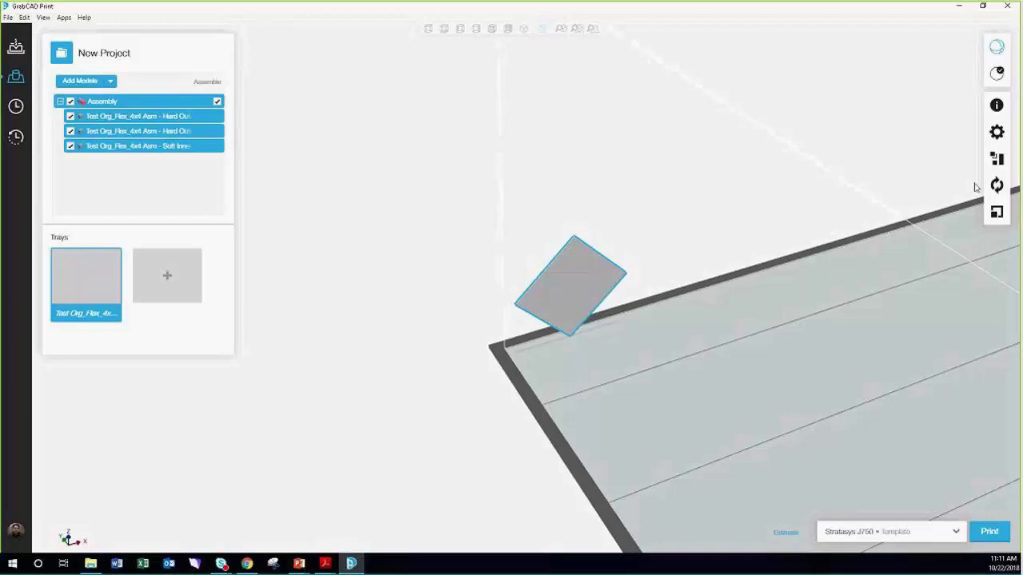
left_click(999, 159)
left_click(996, 186)
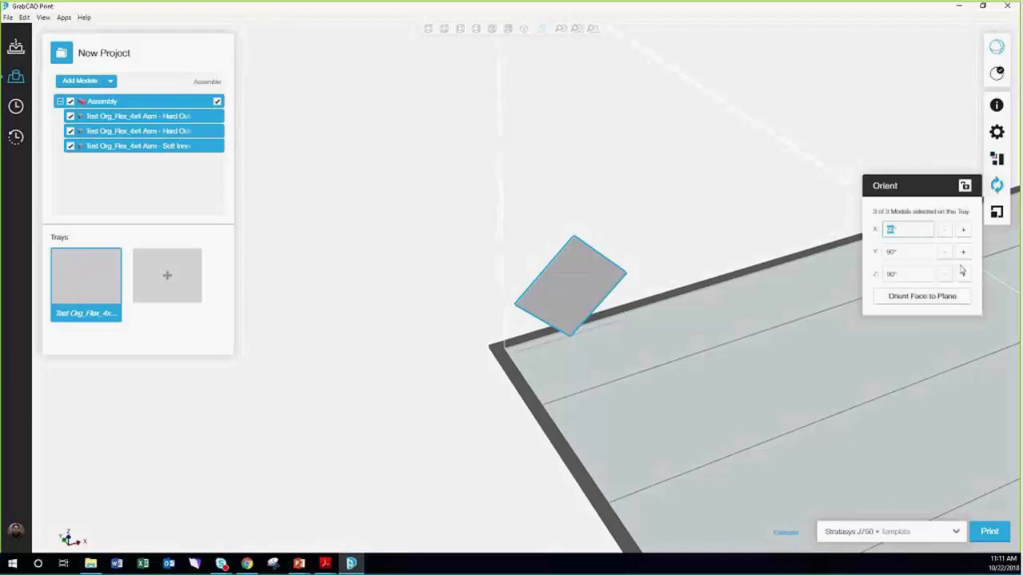
left_click(897, 299)
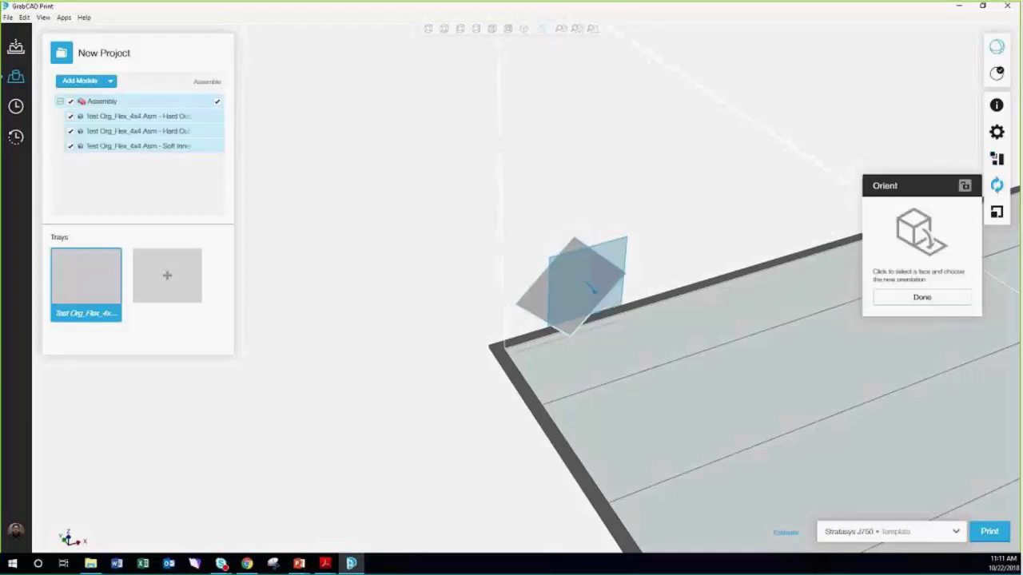
left_click(571, 284)
left_click(588, 240)
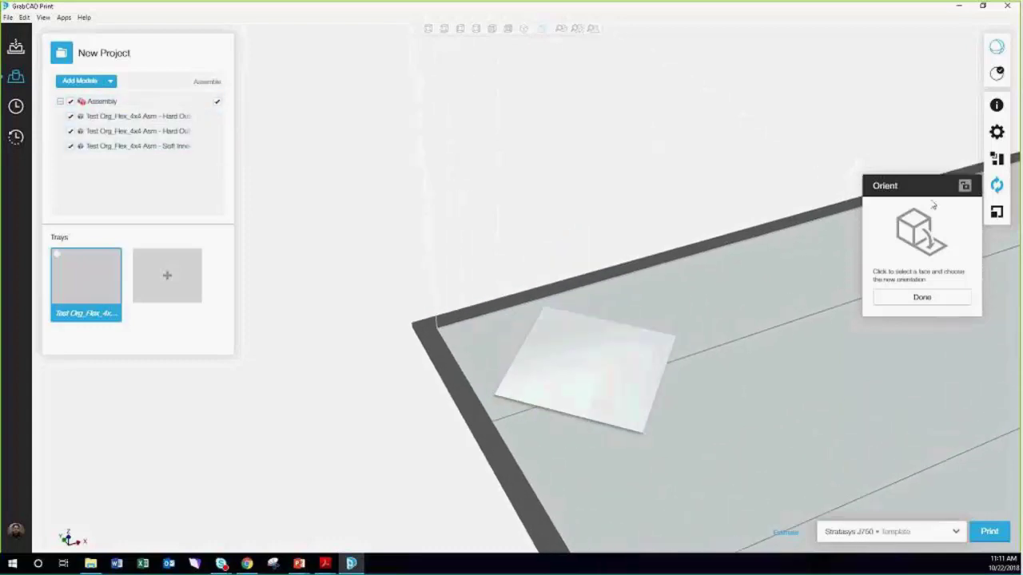
left_click(903, 300)
left_click(996, 185)
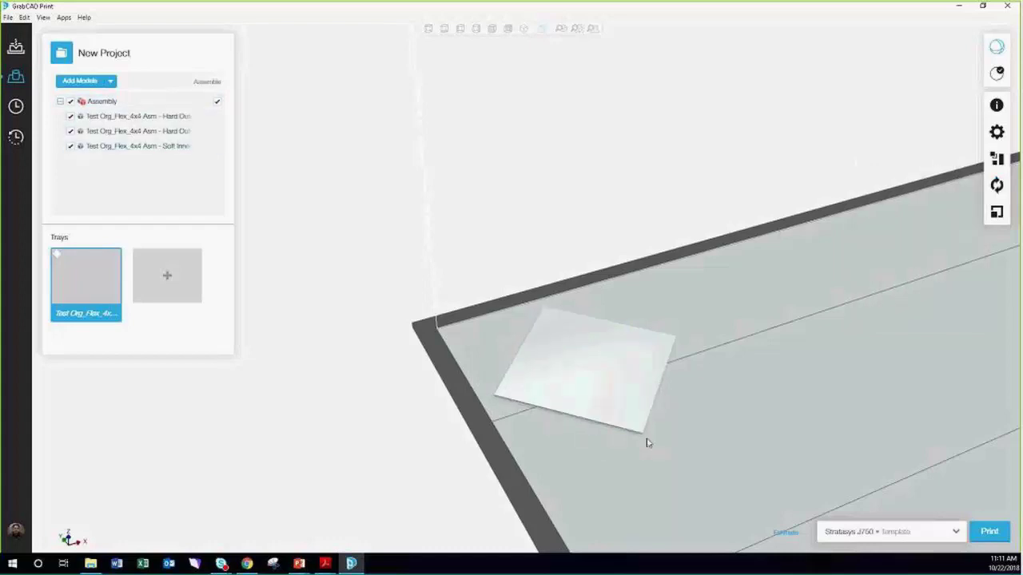
Step: Assign the yellow tray material to the first Hard Outer model in the assembly
left_click(126, 116)
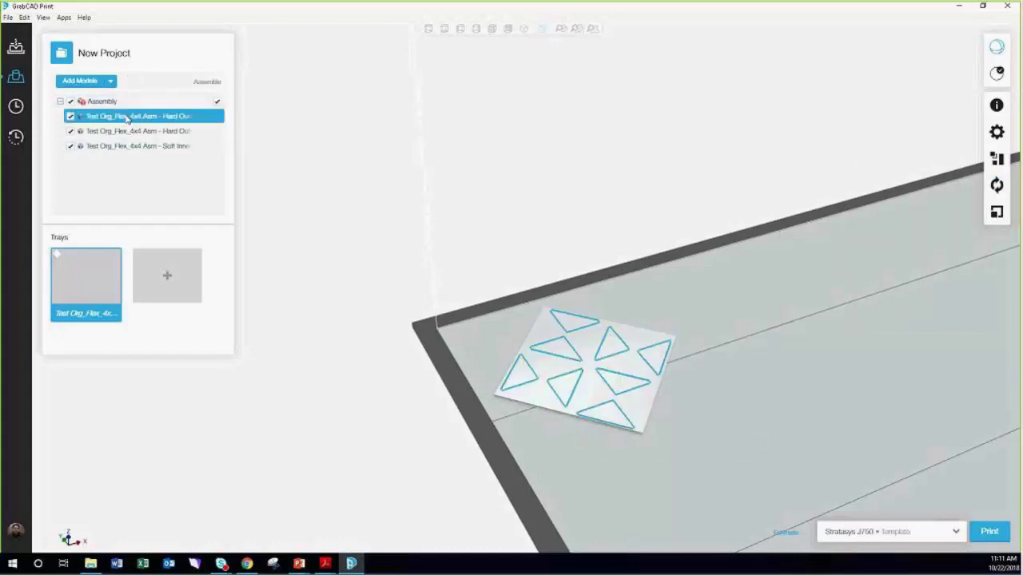
left_click(996, 132)
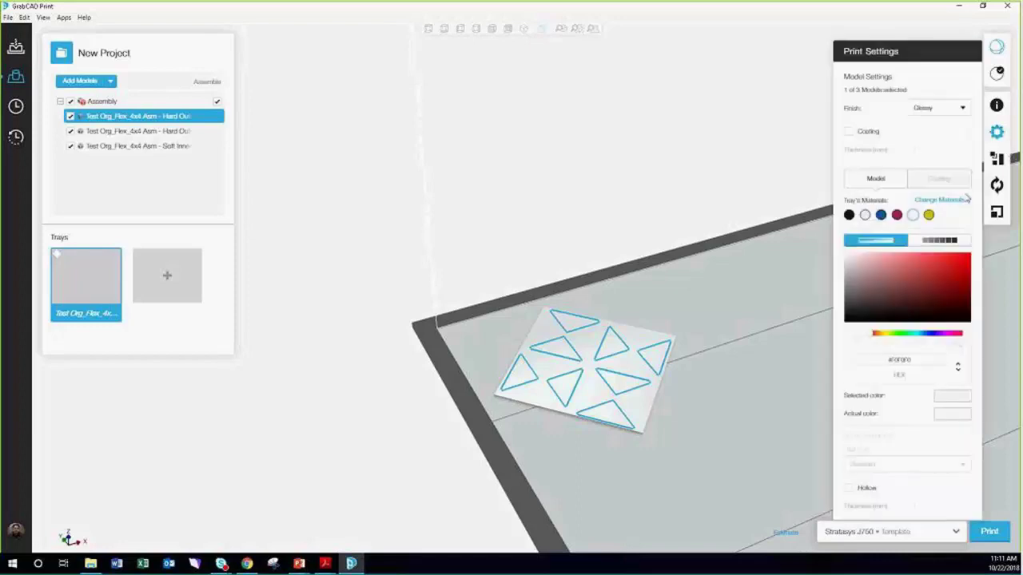
left_click(929, 215)
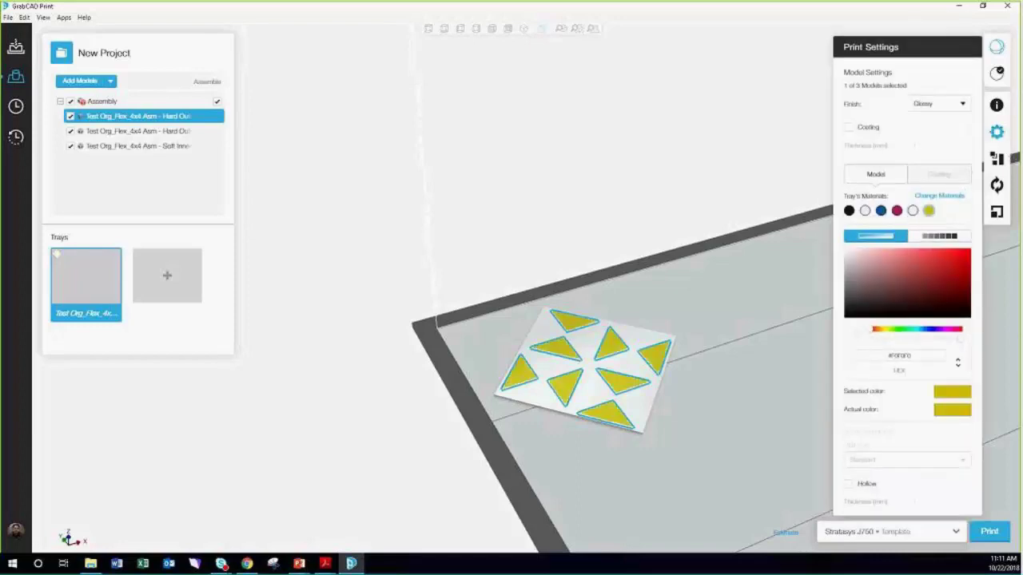
Step: Try to give the second Hard Outer model a bright red from the colour spectrum
left_click(120, 132)
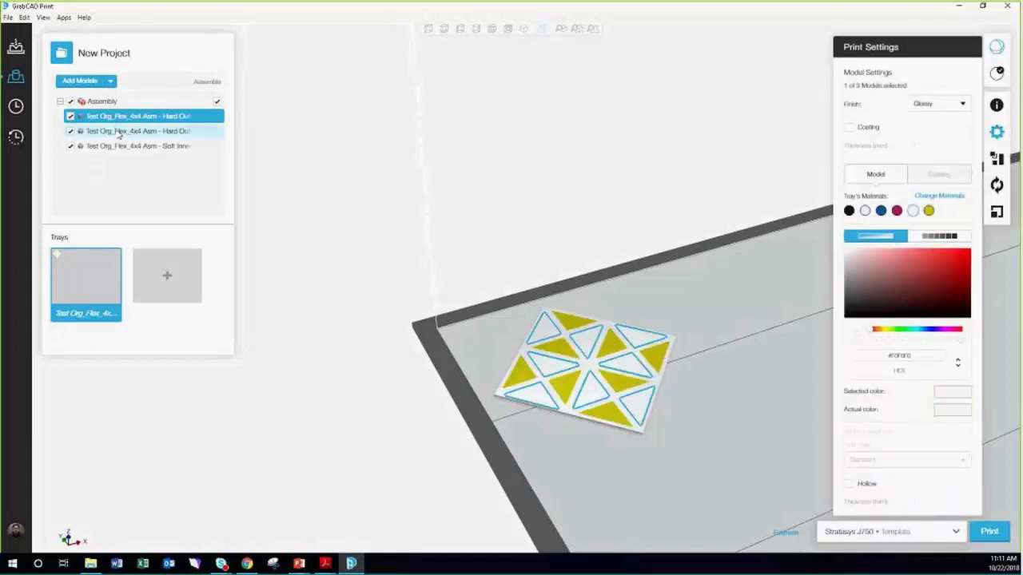
left_click(961, 257)
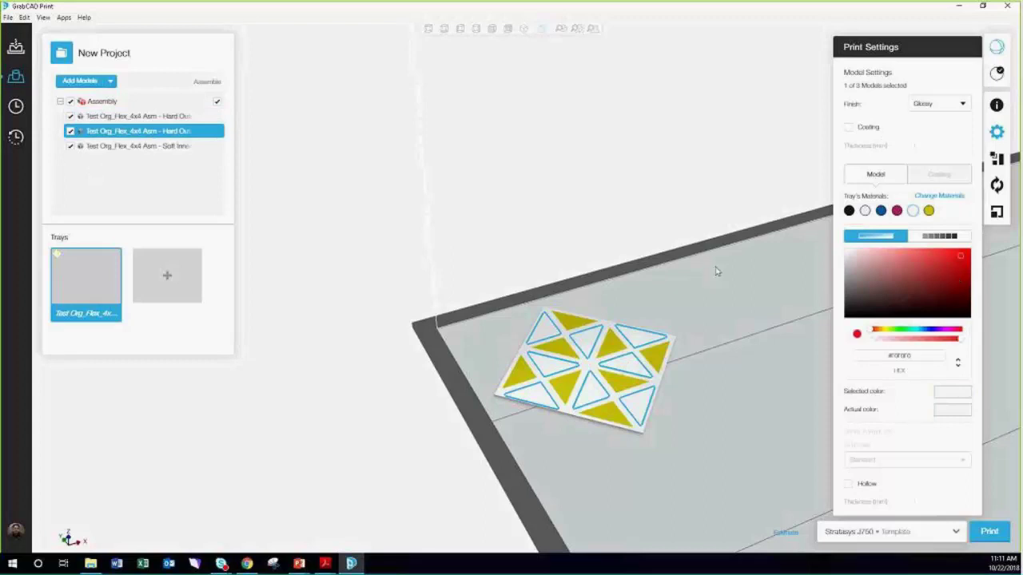
left_click(747, 334)
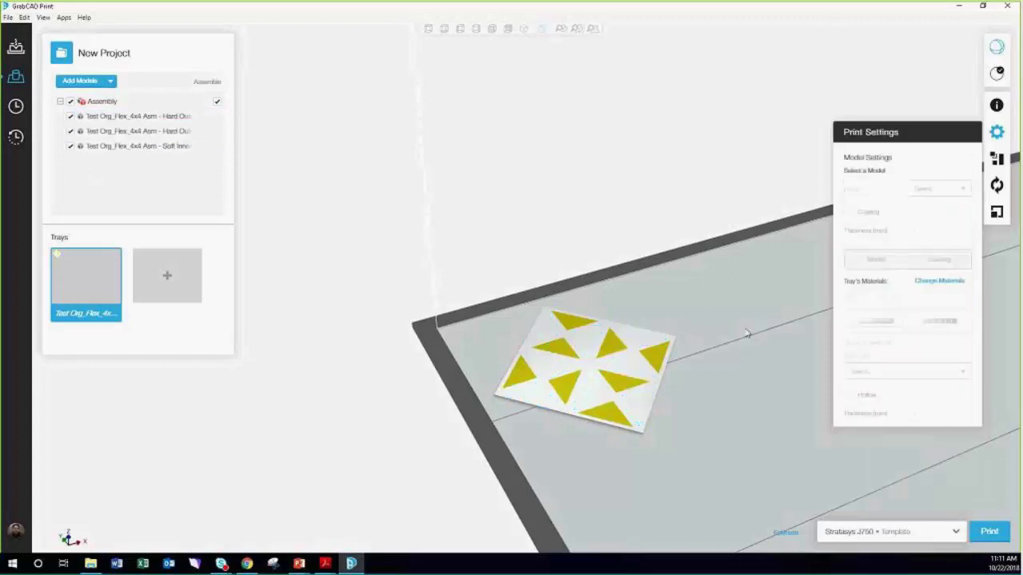
Step: Colour the Soft Inner model a muted red from the colour spectrum
left_click(626, 359)
left_click(926, 266)
left_click(690, 373)
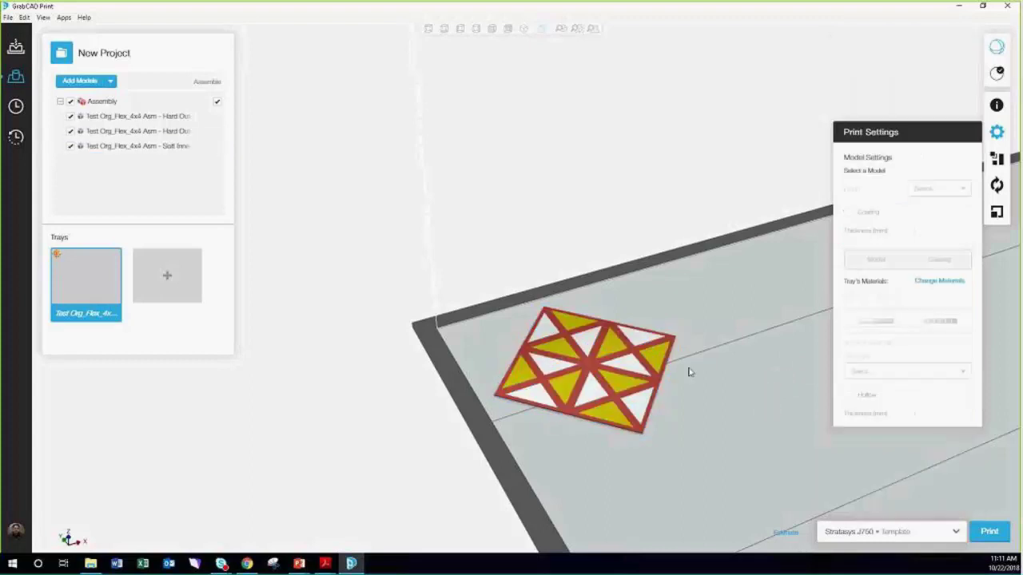
Step: Assign the black tray material to the second Hard Outer model and clear the selection
left_click(621, 365)
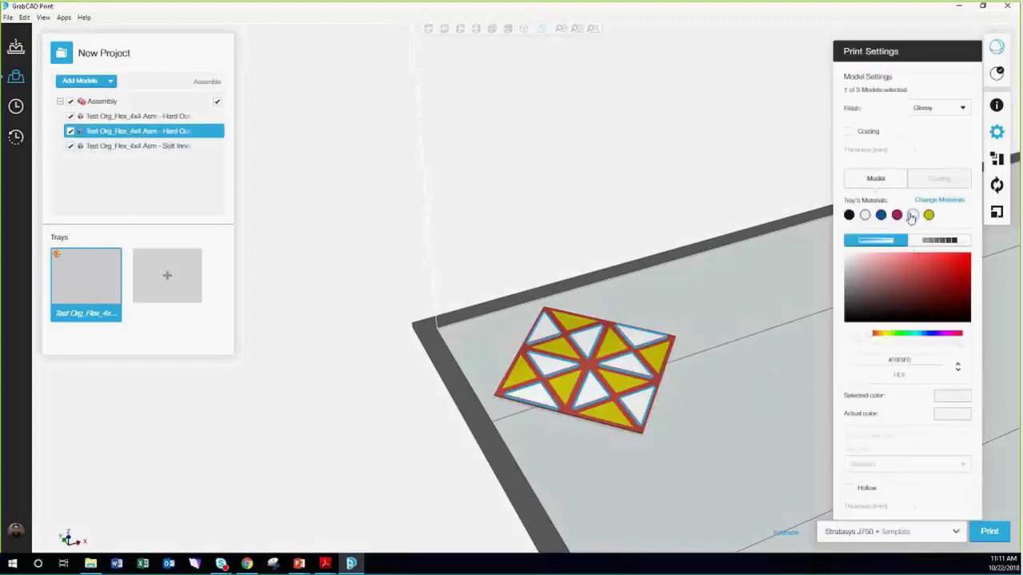
left_click(848, 215)
left_click(781, 327)
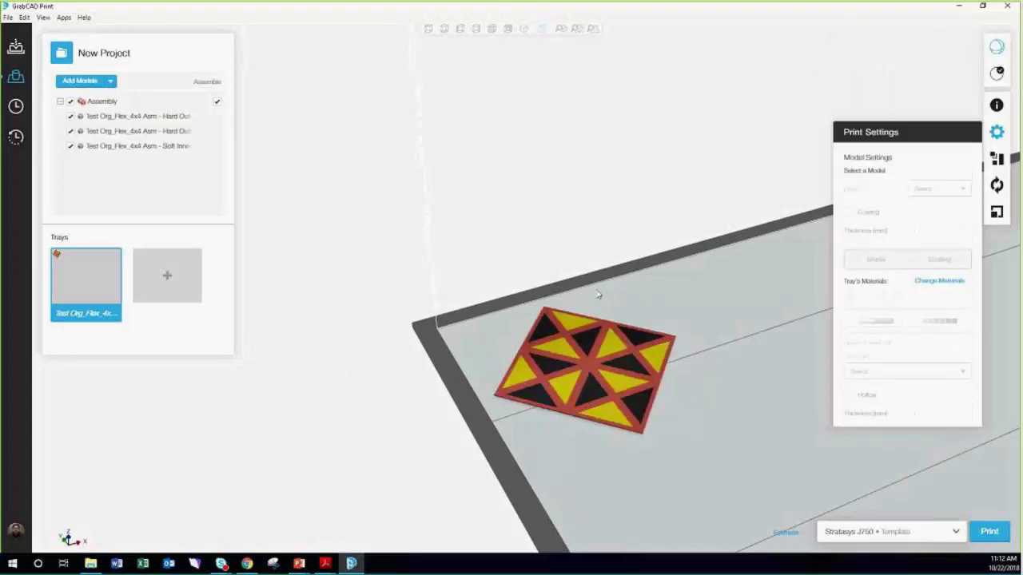
left_click(998, 133)
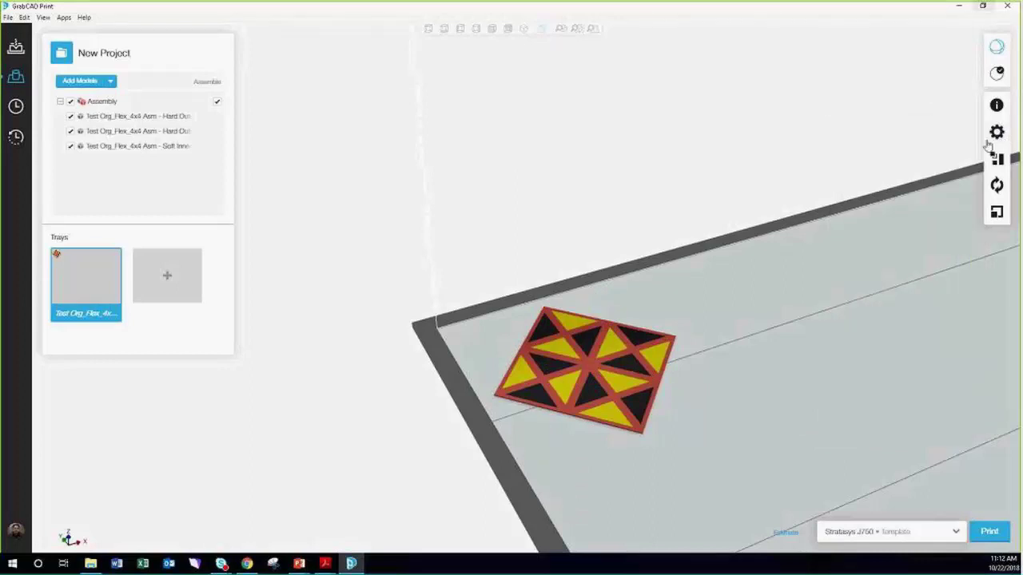
key("ctrl+a")
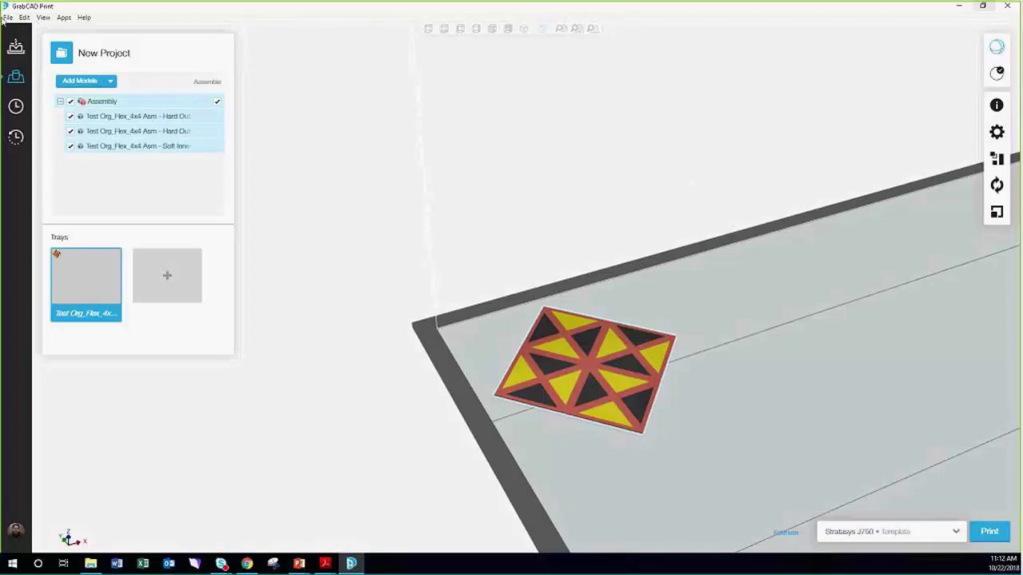
left_click(7, 17)
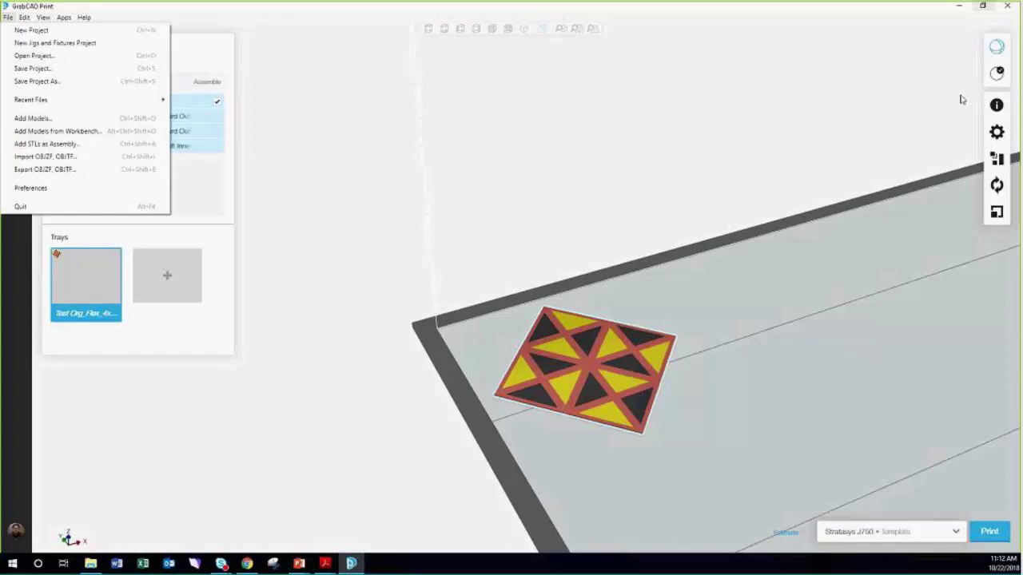
left_click(996, 135)
left_click(997, 159)
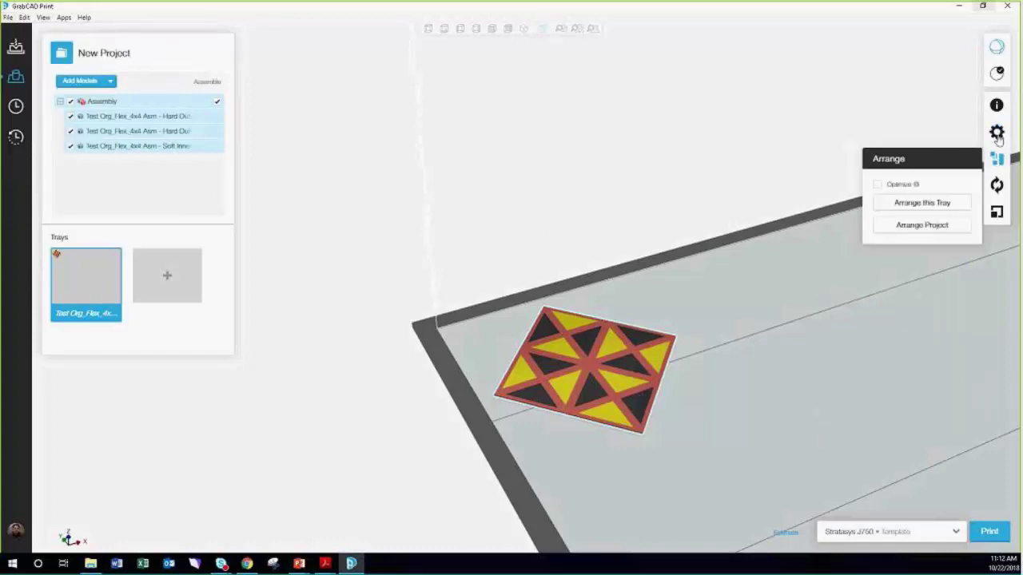
Step: Assign the Soft Inner model the sixth digital material shade, a light blue-grey, from the DM_VeroBlackPlus_VeroClear set
left_click(593, 443)
left_click(602, 364)
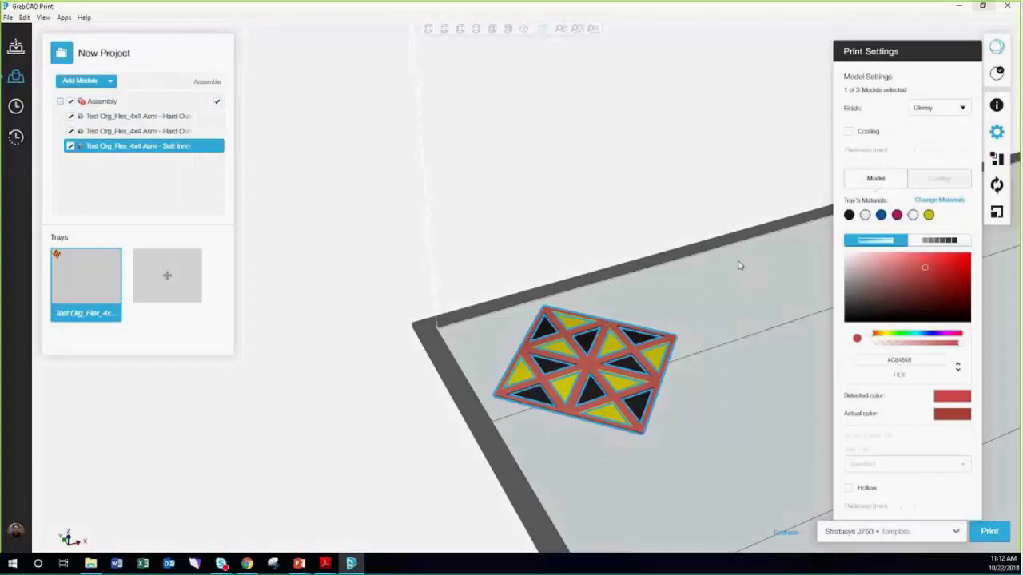
left_click(943, 240)
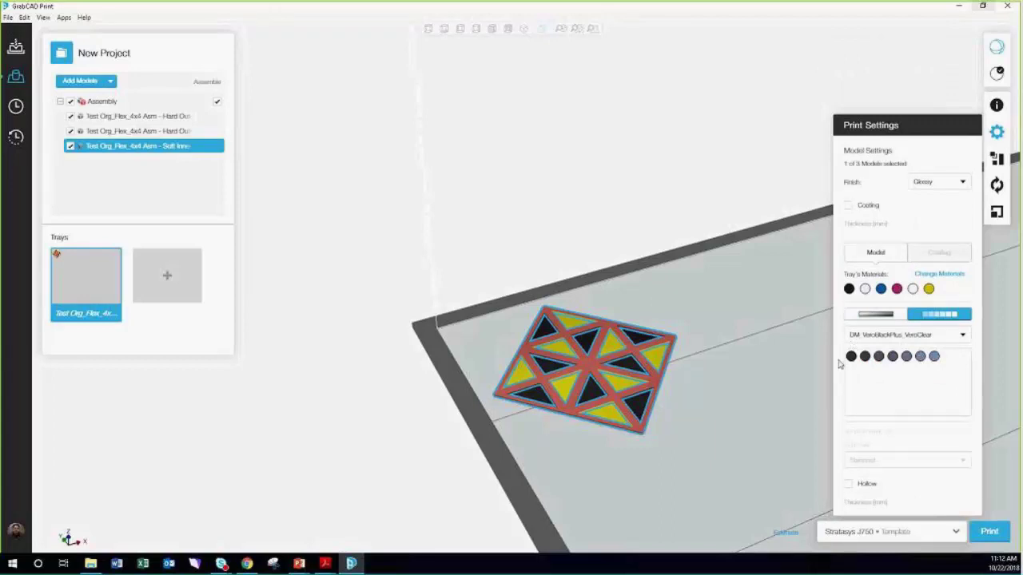
left_click(941, 335)
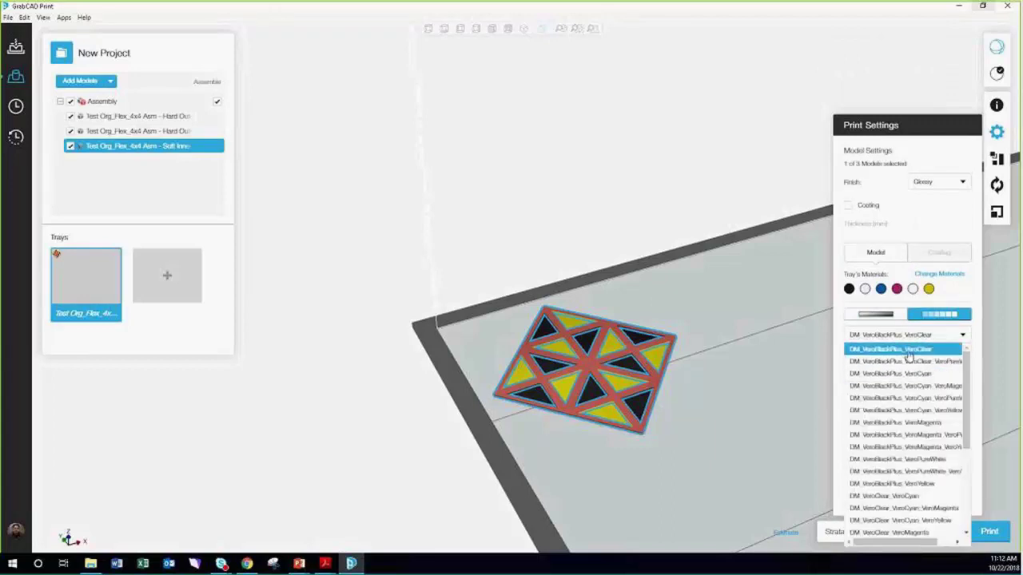
left_click(906, 351)
left_click(920, 357)
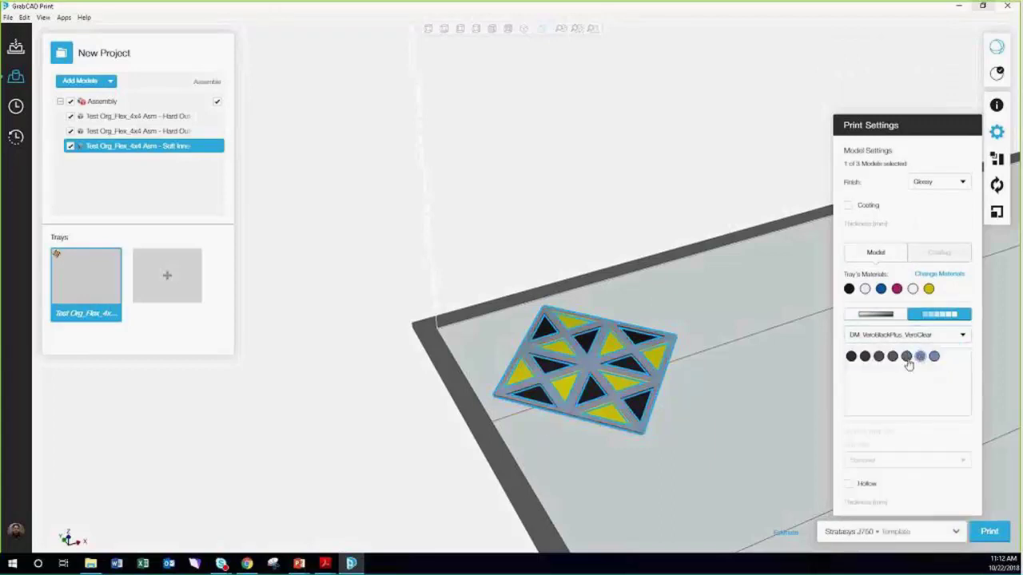
Step: Assign the second Hard Outer model the fourth DM_VeroBlackPlus_VeroClear digital material shade, a mid grey
left_click(594, 395)
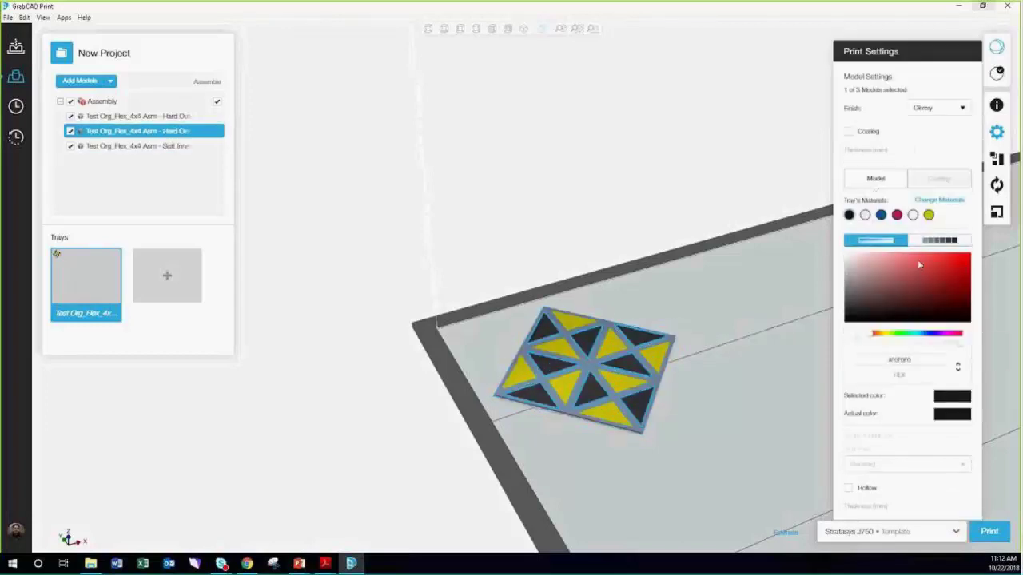
left_click(908, 248)
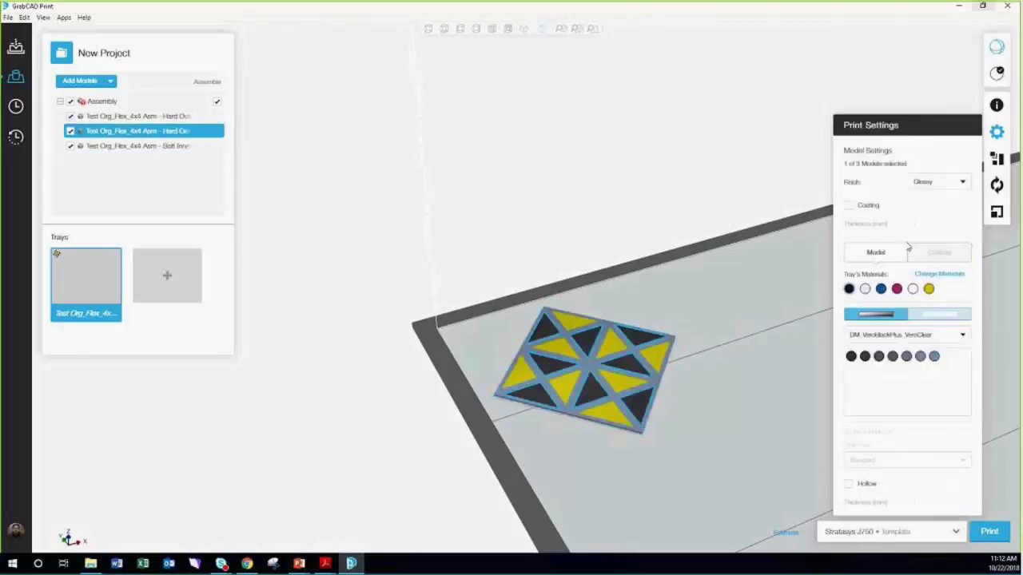
left_click(892, 357)
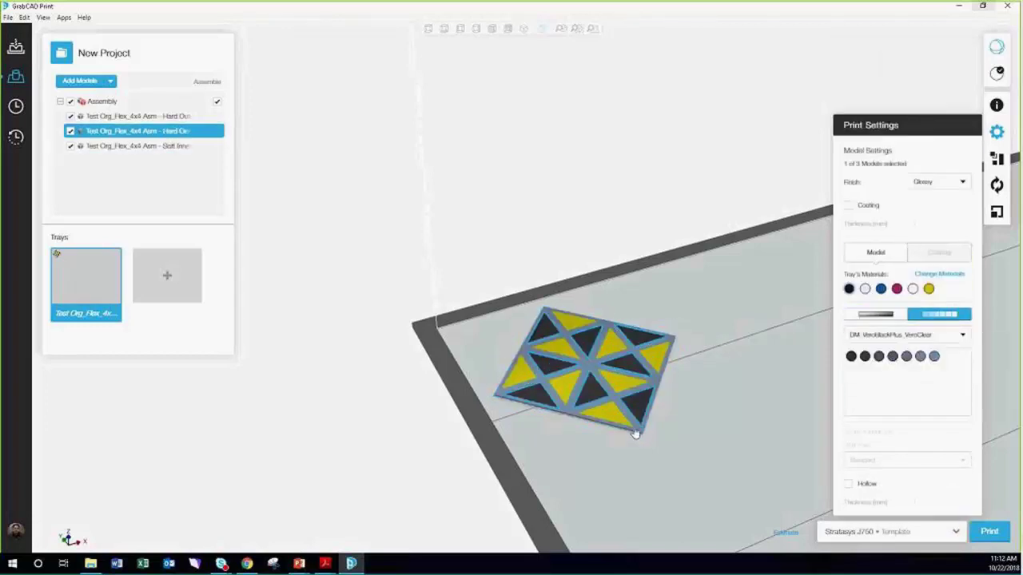
left_click(666, 366)
Step: Assign the first Hard Outer model the darkest DM_VeroBlackPlus_VeroClear digital material shade and clear the selection
left_click(623, 375)
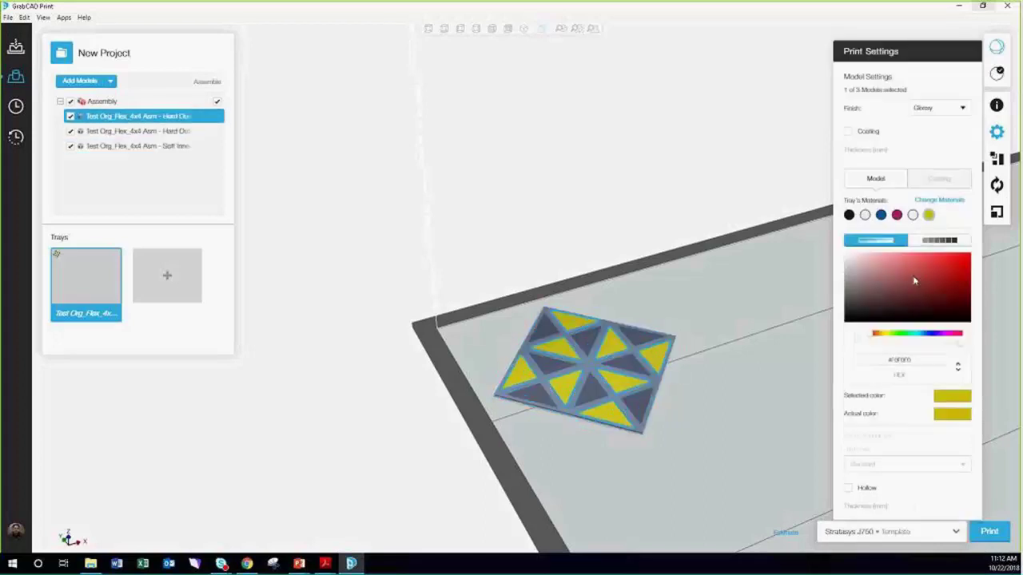
left_click(939, 239)
left_click(851, 357)
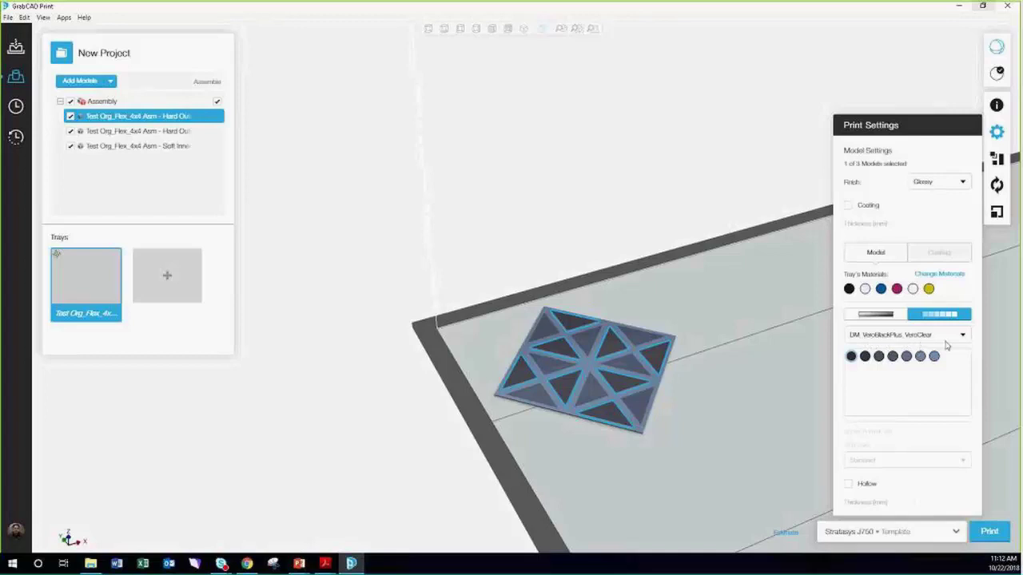
left_click(700, 335)
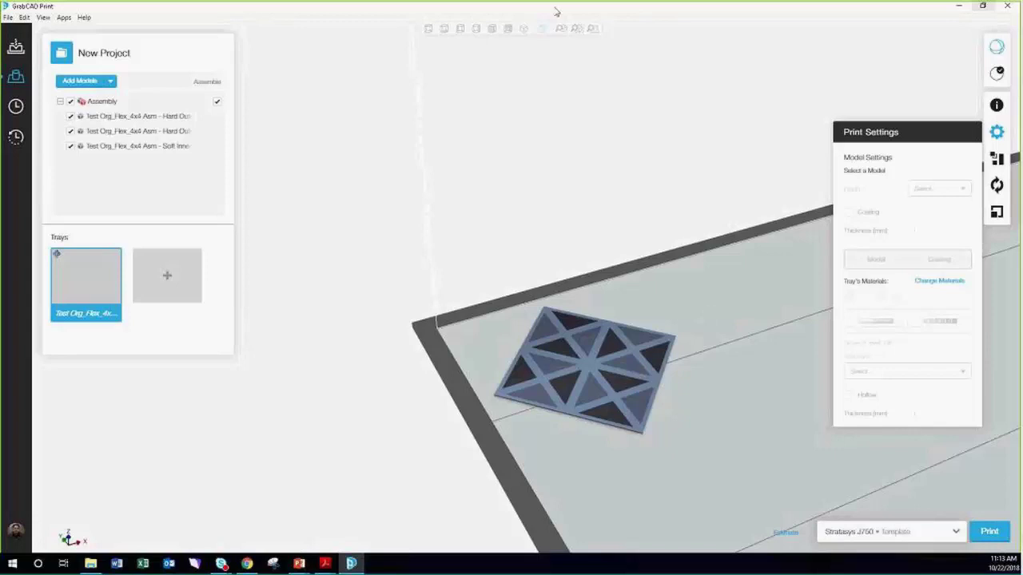
left_click(612, 328)
left_click(567, 210)
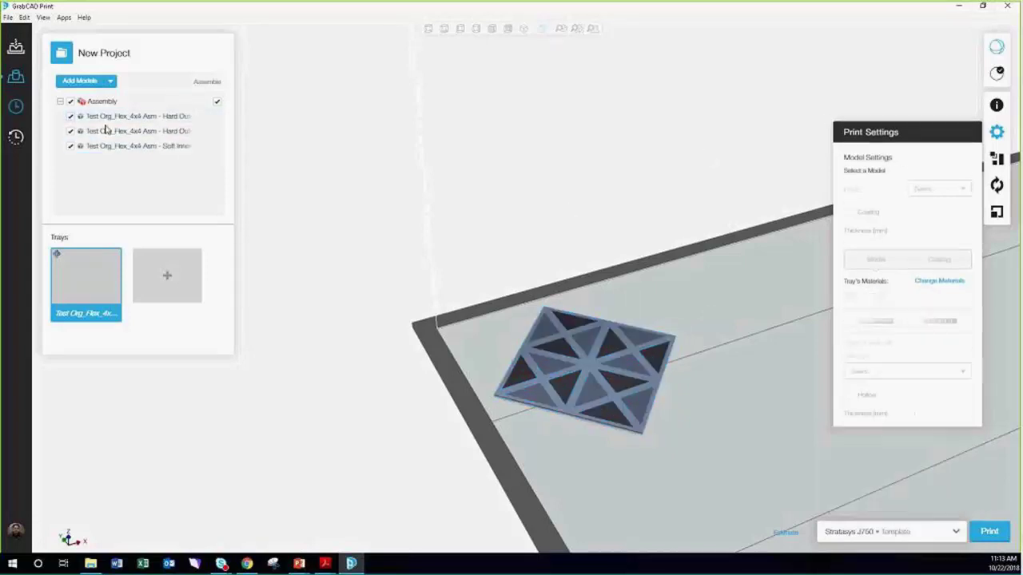